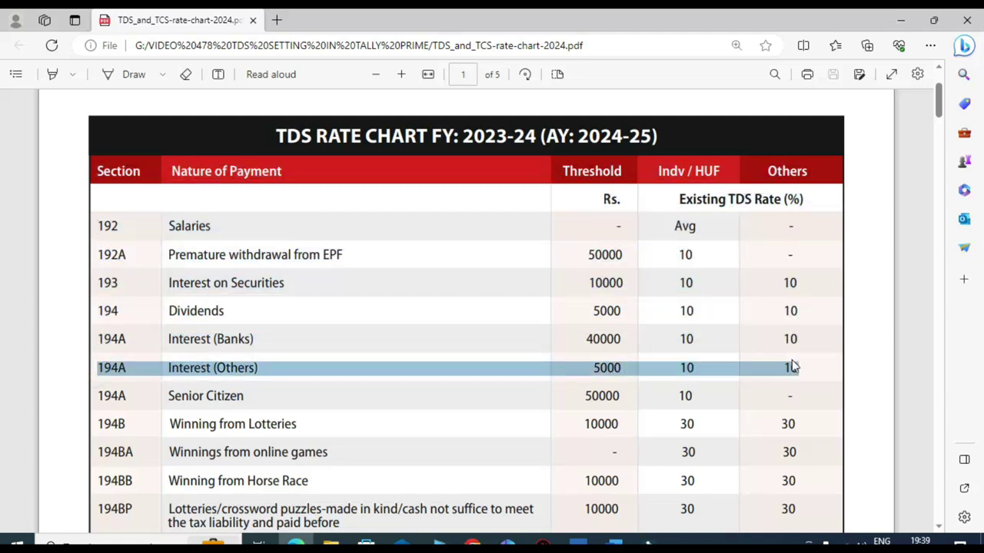
- Clear the 194A row selection in the TDS rate chart PDF and switch to TallyPrime
left_click(477, 382)
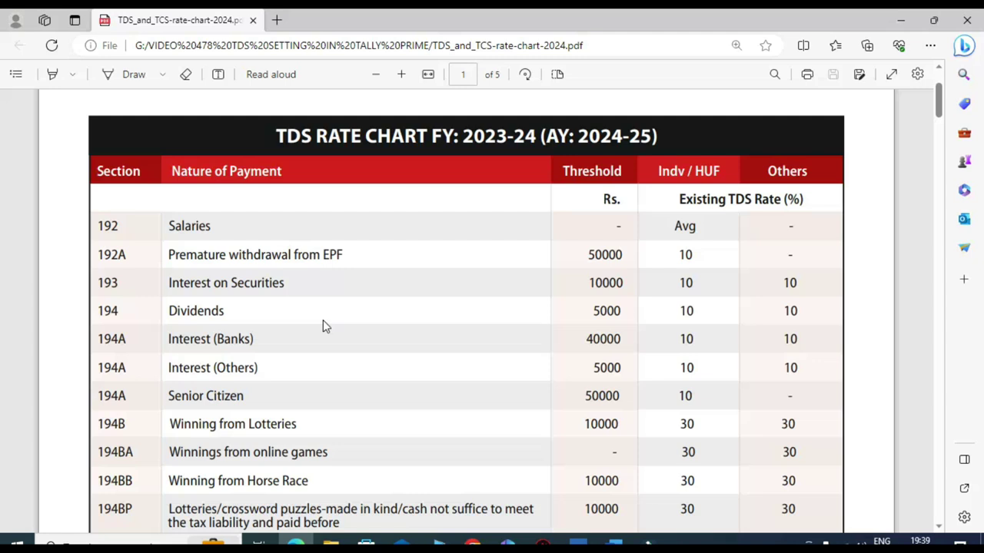
left_click(578, 544)
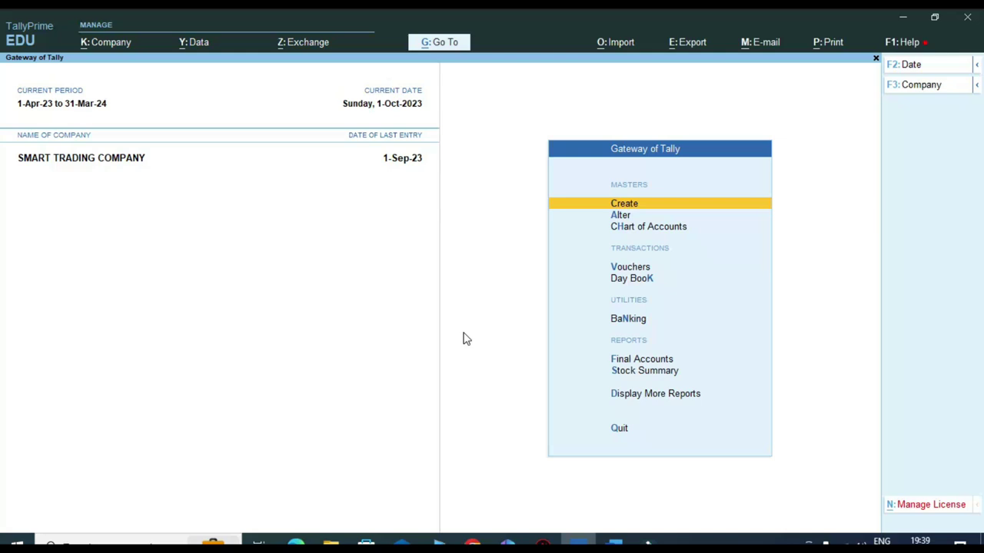
- Enable Tax Deducted at Source (TDS) in Company Features for SMART TRADING COMPANY
key("F11")
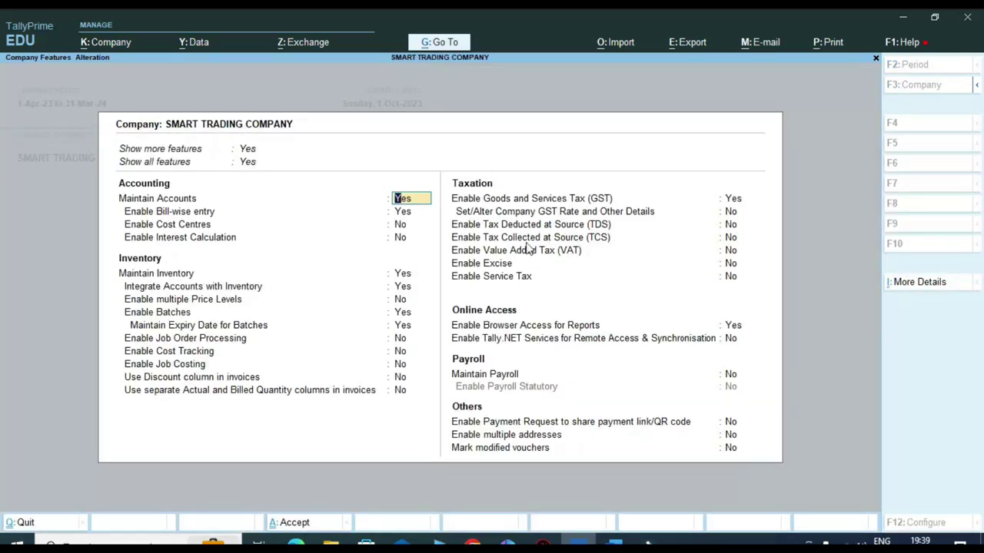
key("ctrl")
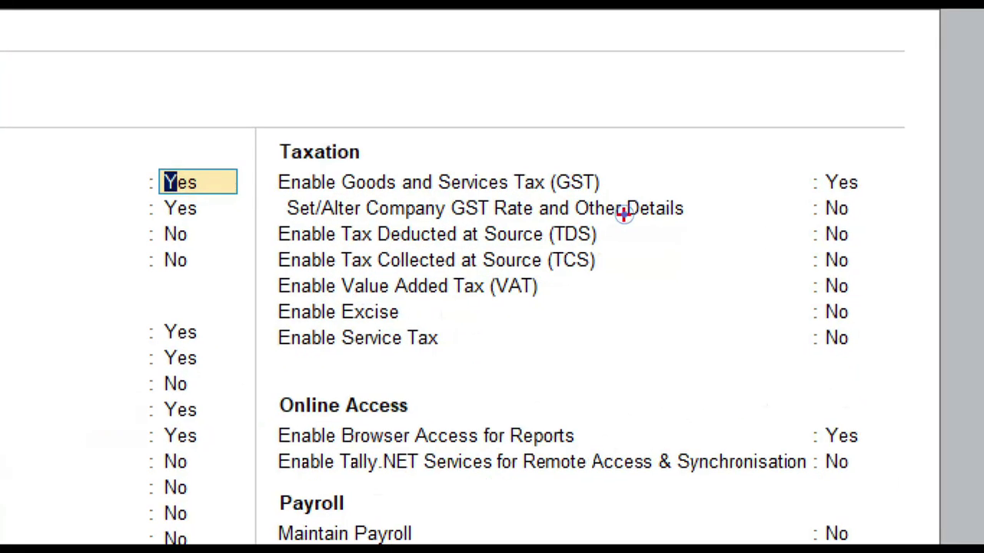
left_click_drag(246, 213, 761, 241)
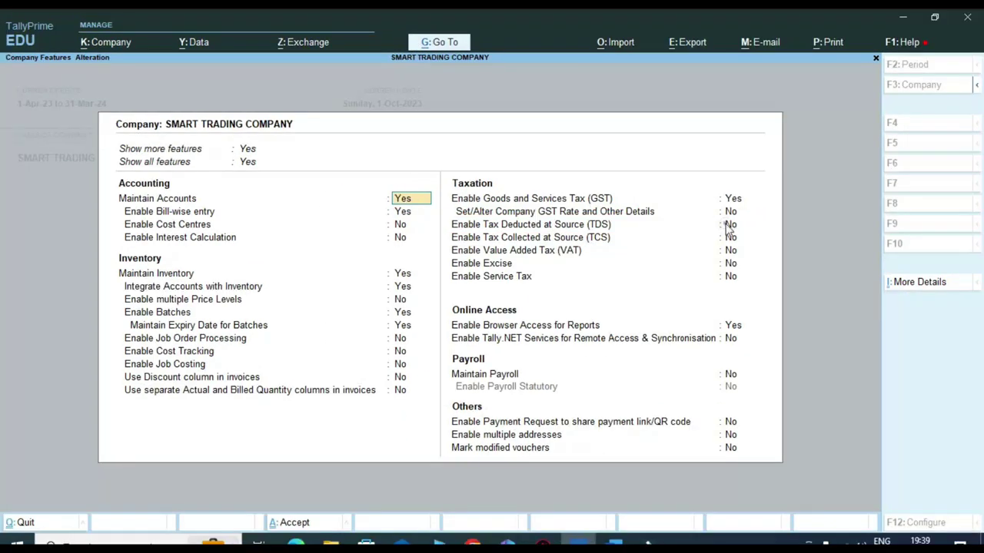
left_click(727, 225)
type("y")
key("Return")
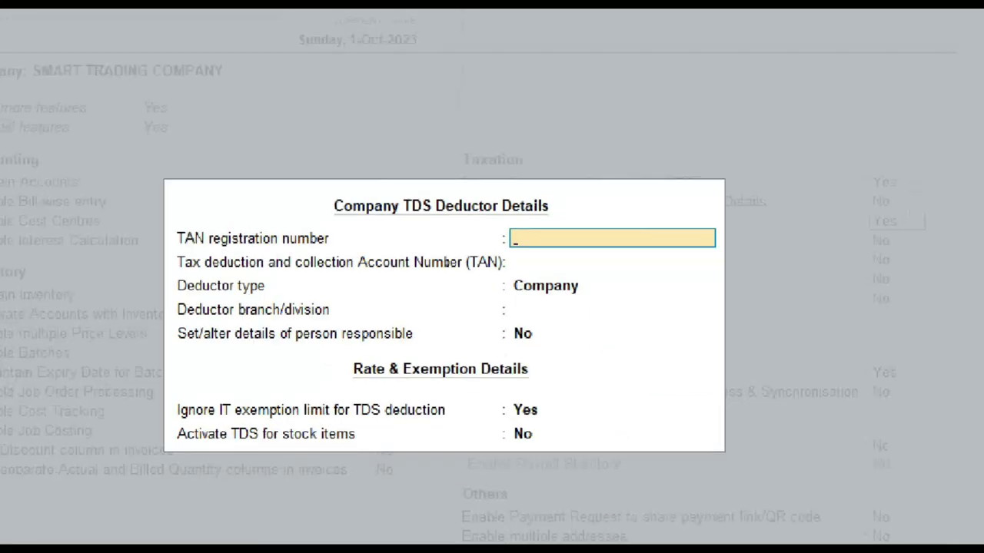
- Enter the company's TAN in both TAN fields of the deductor details
mouse_move(155, 210)
left_mouse_down()
mouse_move(202, 241)
mouse_move(333, 259)
mouse_move(344, 251)
left_mouse_up()
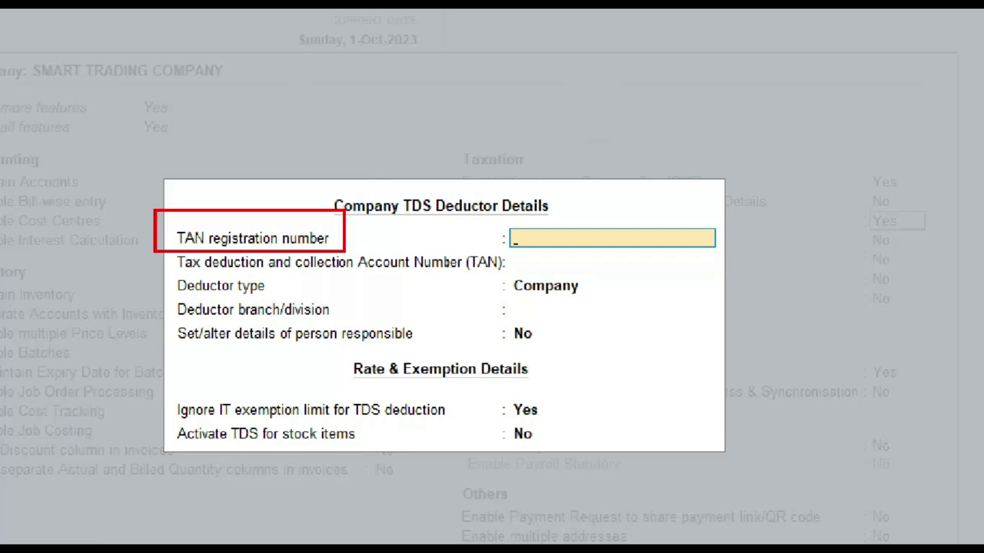
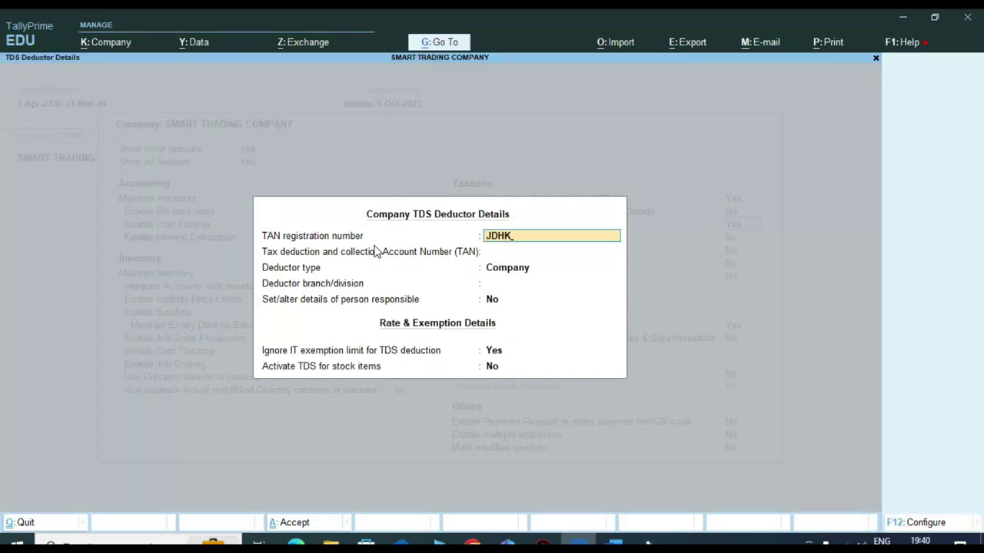
key("Return")
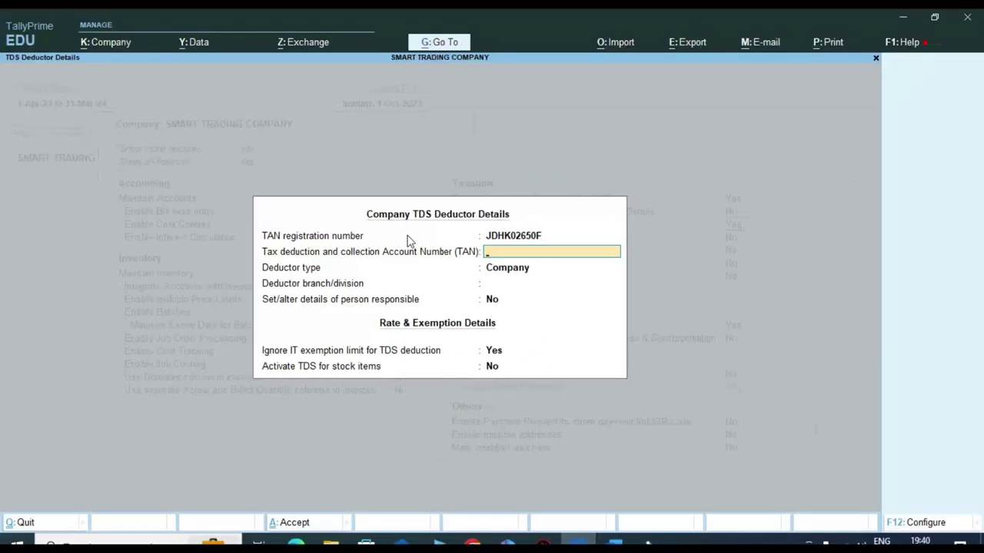
key("Return")
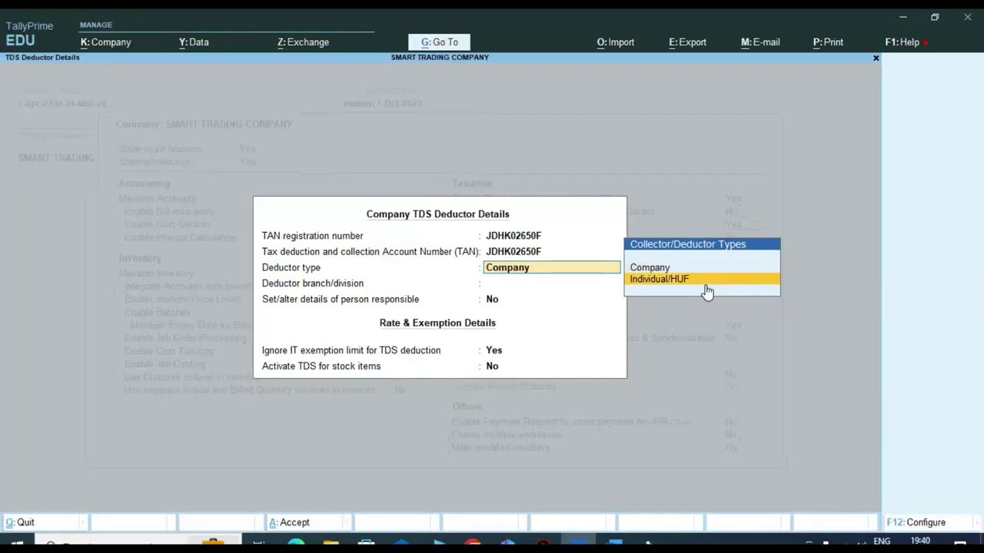
- Set deductor type to Individual/HUF and branch to Sgnr, and choose to set person responsible details
left_click(704, 283)
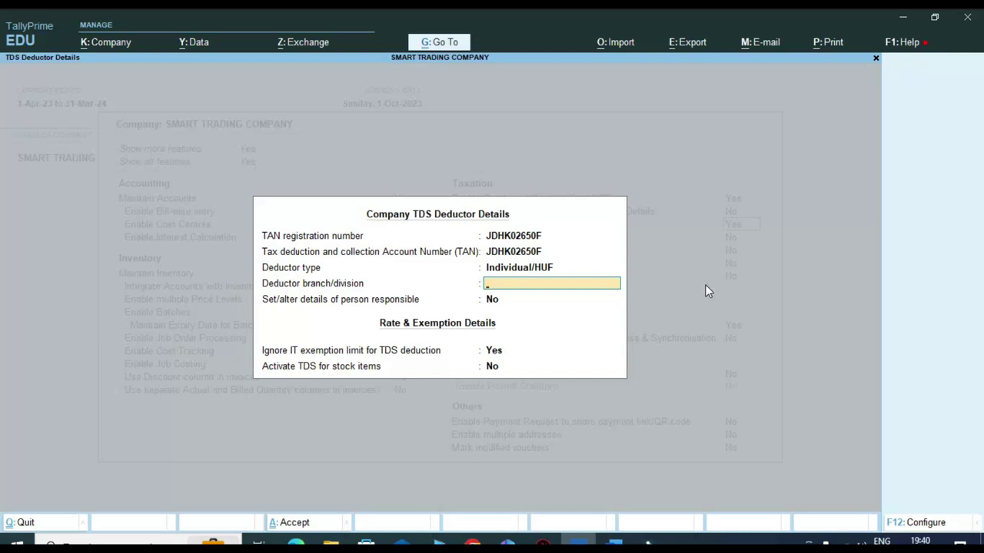
type("Sgnr")
key("Return")
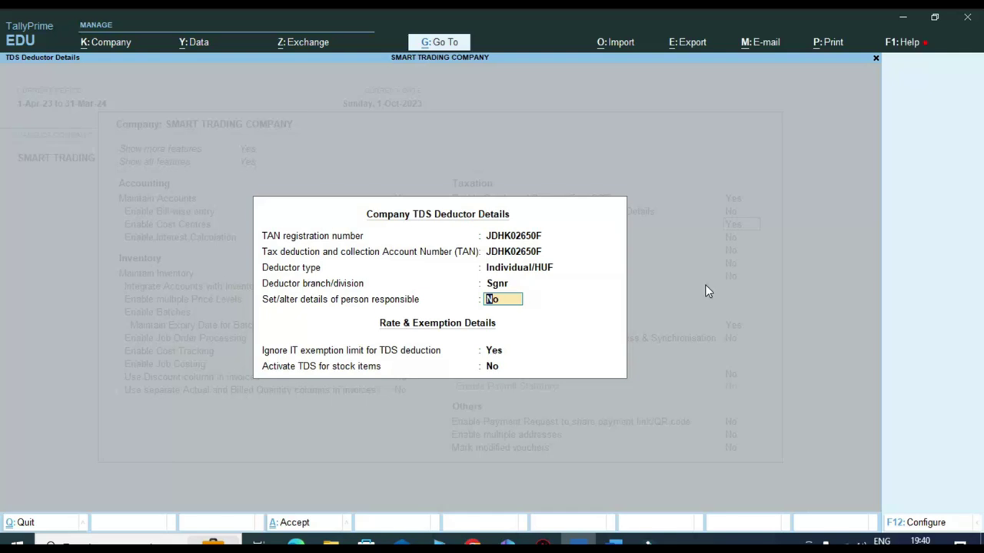
type("y")
key("Return")
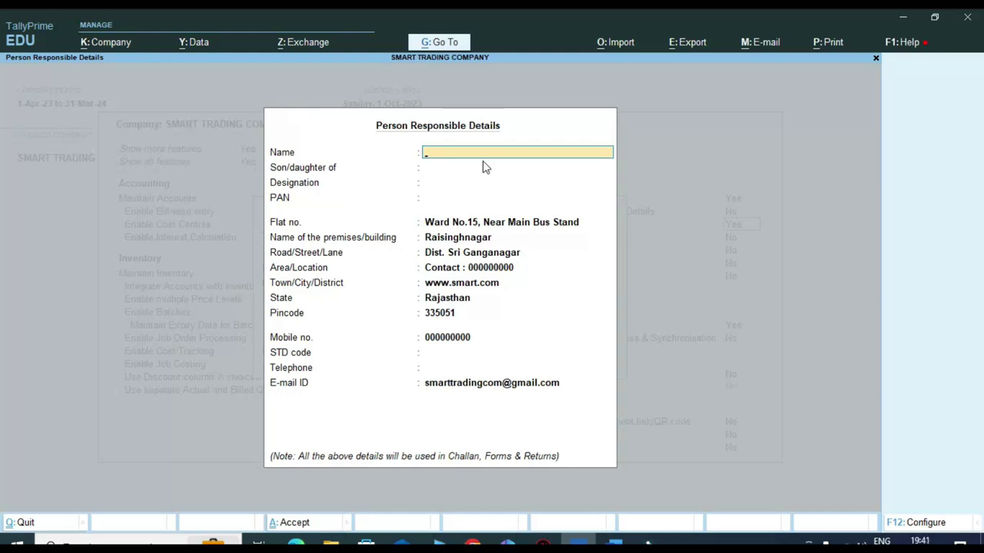
- Enter the responsible person's name, father's name and designation Accountant, then accept
key("ctrl")
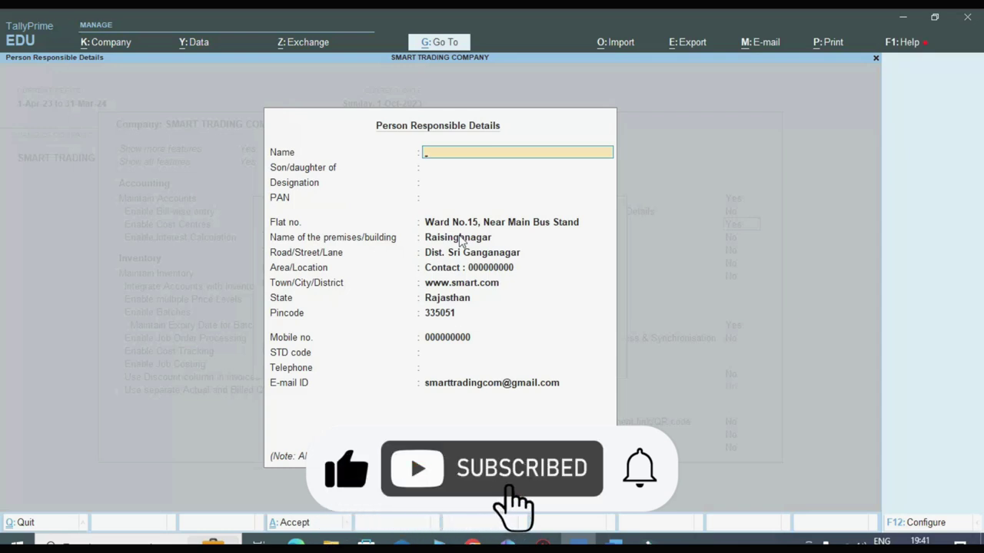
type("Mohan")
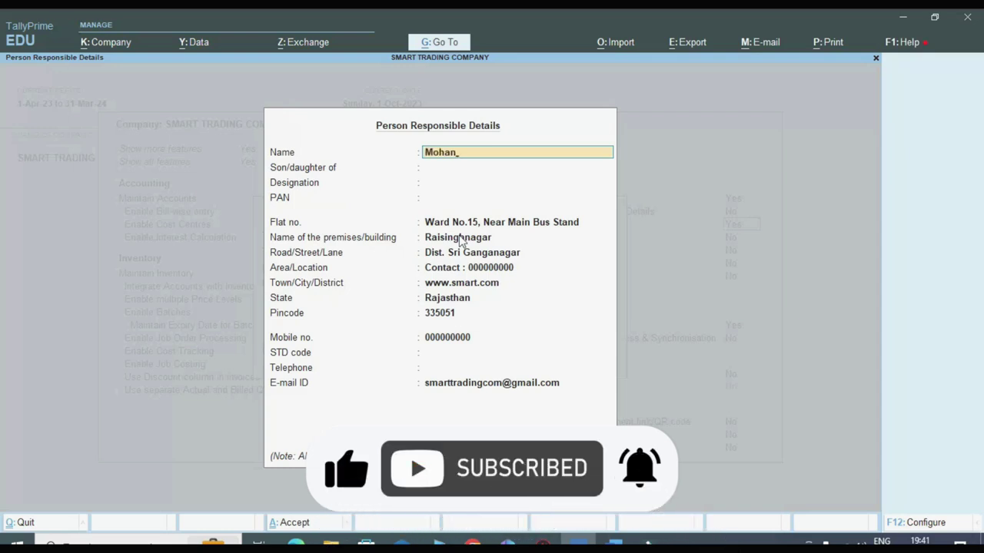
key("Return")
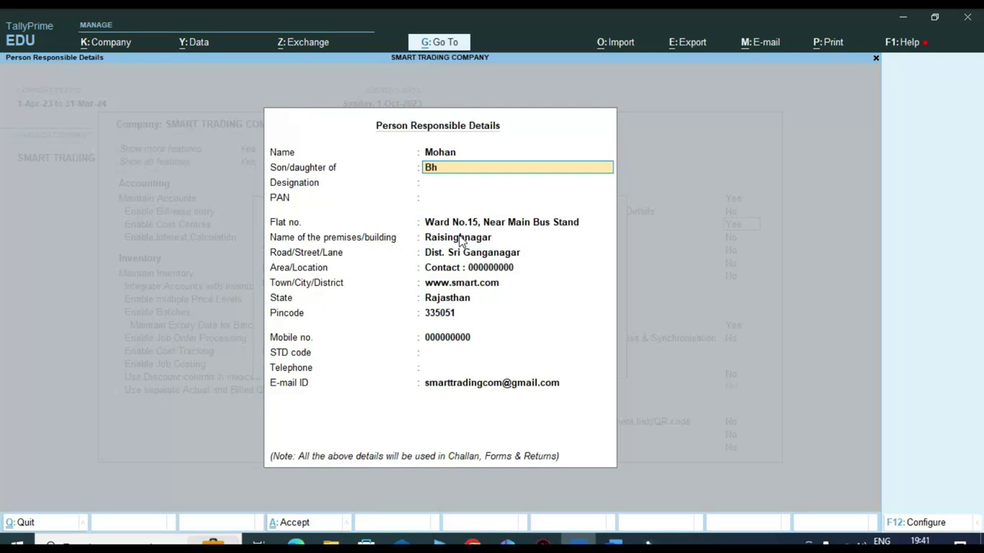
key("Return")
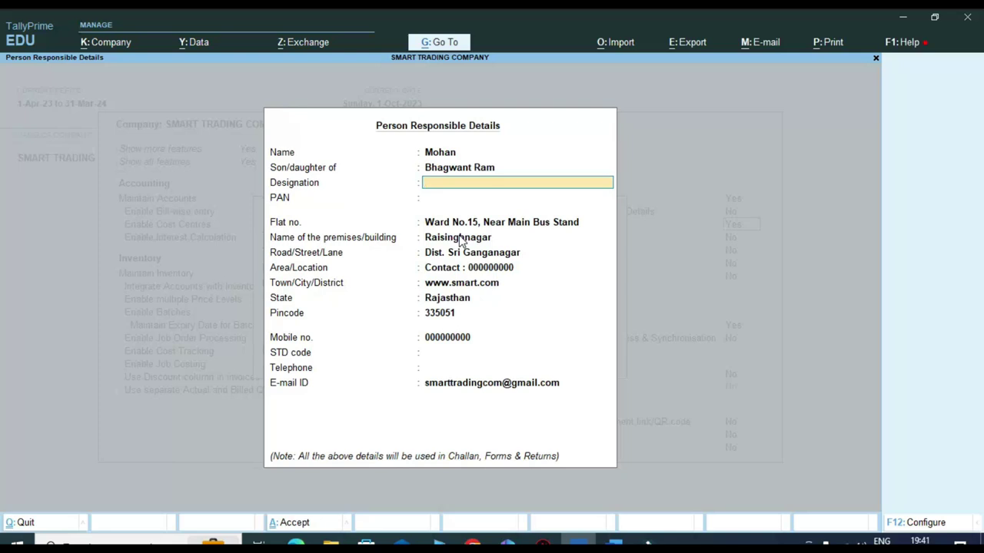
type("Accountant")
key("Return")
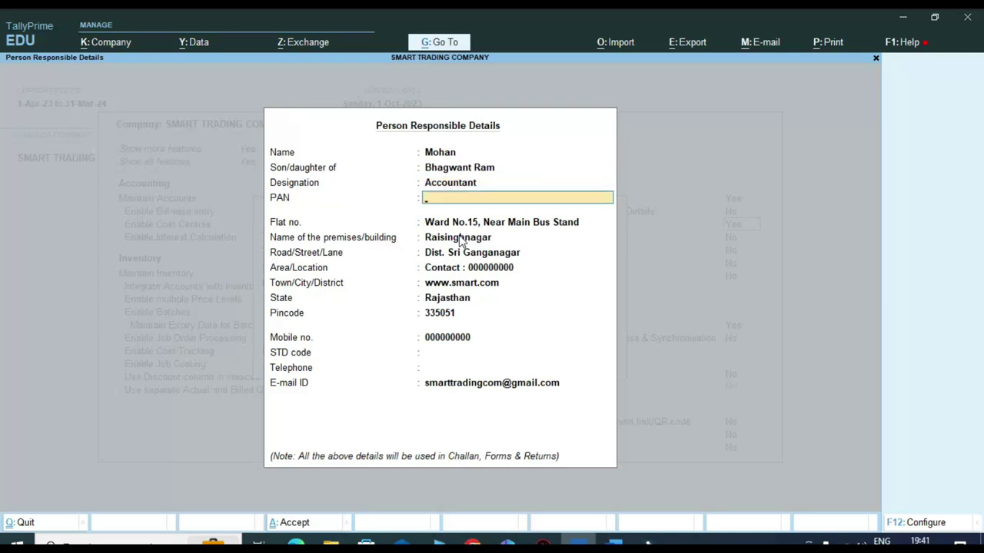
key("ctrl")
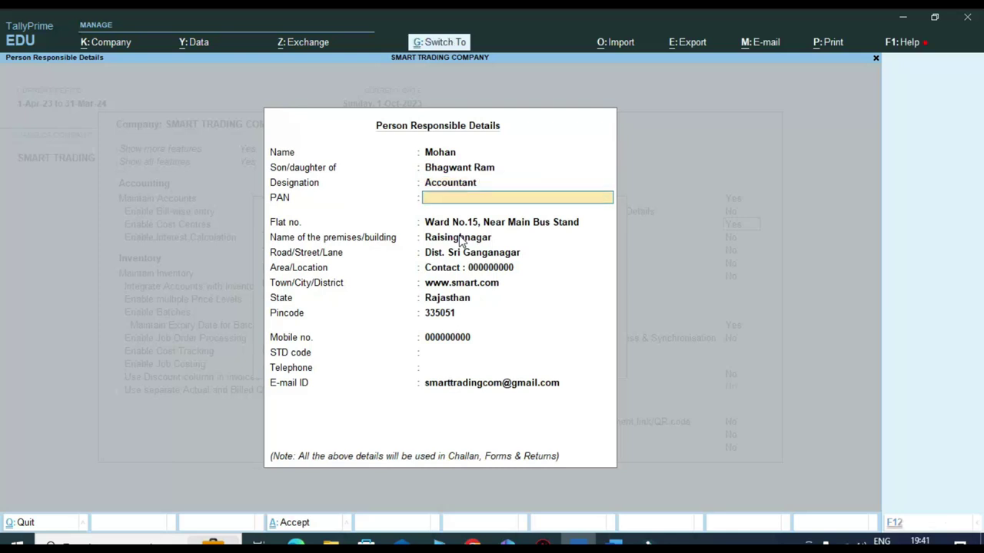
key("ctrl+a")
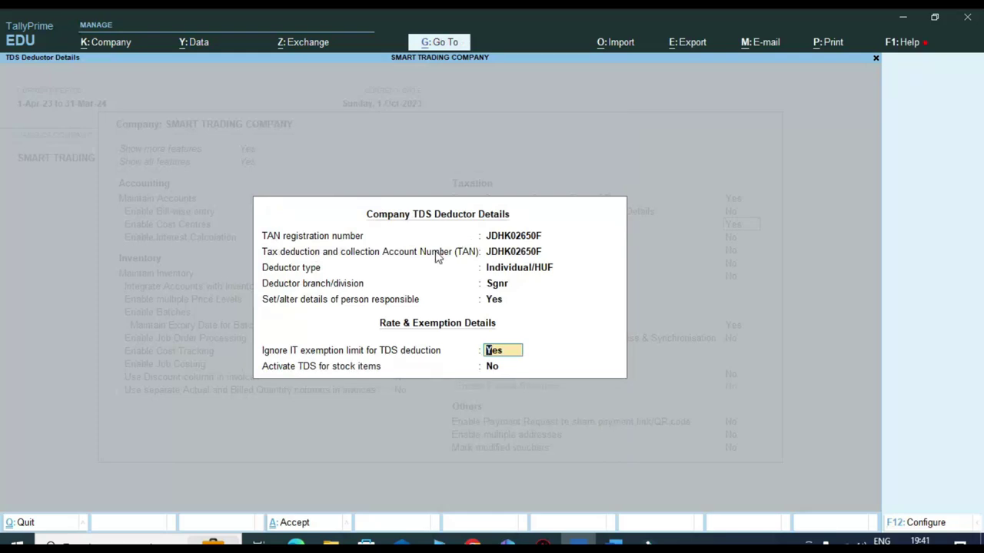
- Accept the TDS deductor details and save the Company Features changes
key("ctrl")
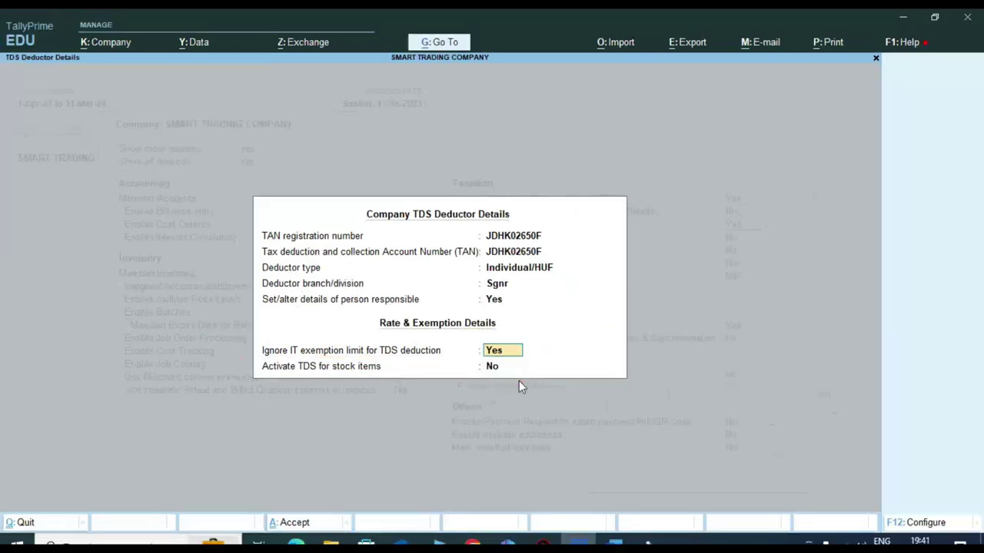
key("Return")
key("Return")
key("ctrl")
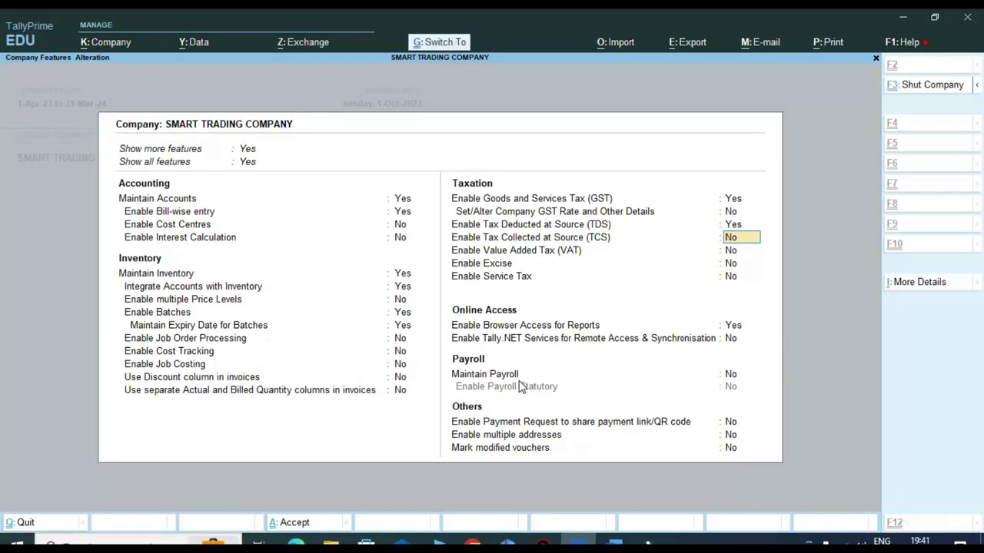
key("ctrl+a")
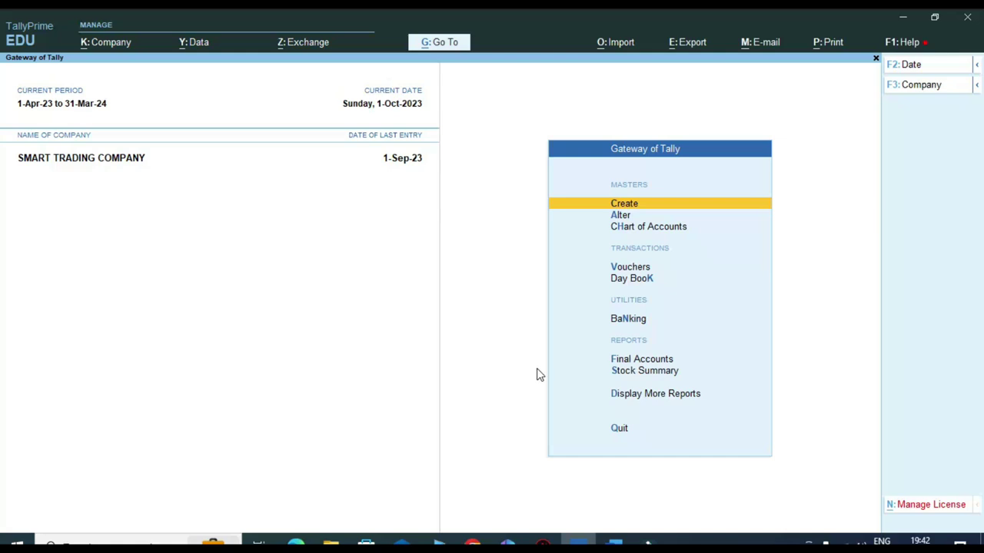
- Create a new ledger named Interest Paid under Indirect Expenses
key("Down")
key("Up")
key("Return")
key("Down")
key("Return")
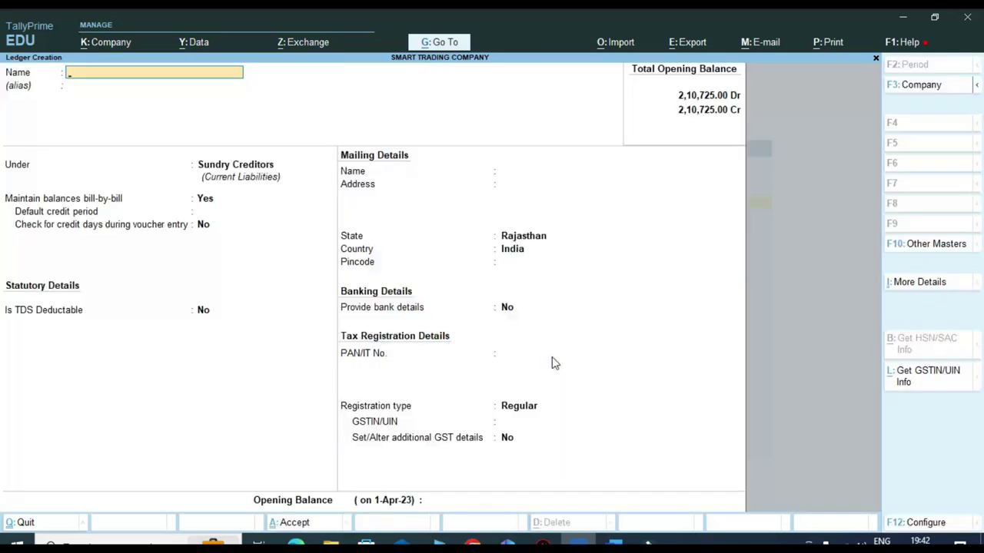
type("Interest Paid")
key("Return")
key("Return")
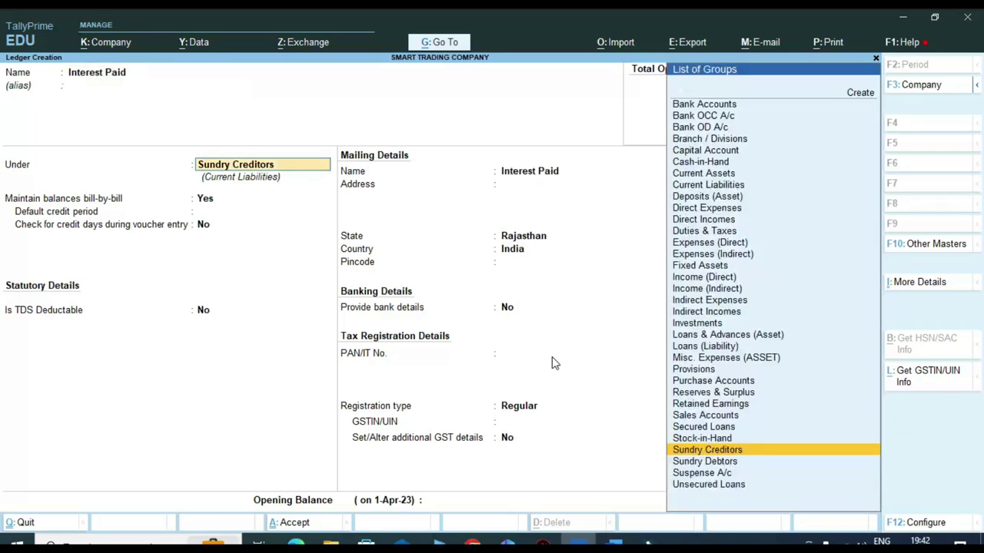
type("Ind")
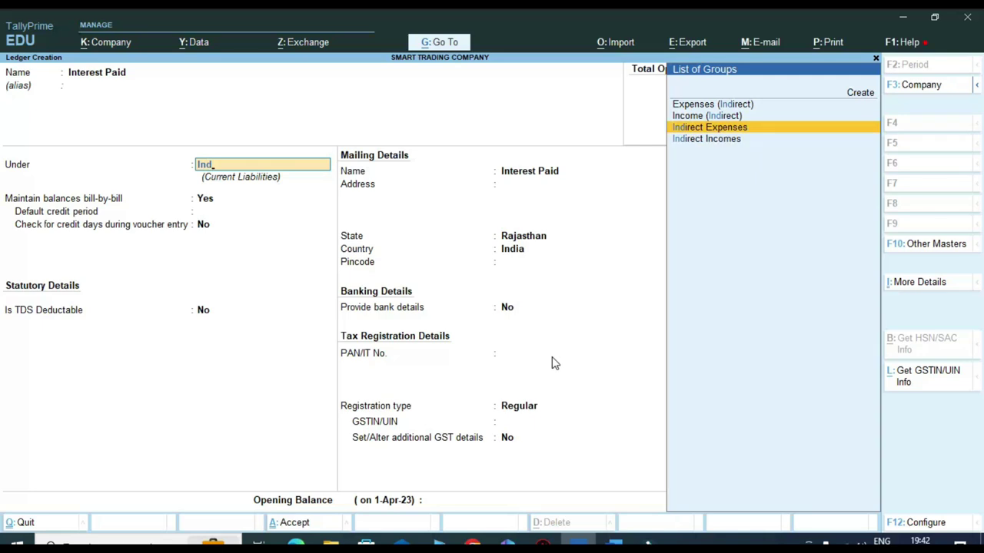
key("Return")
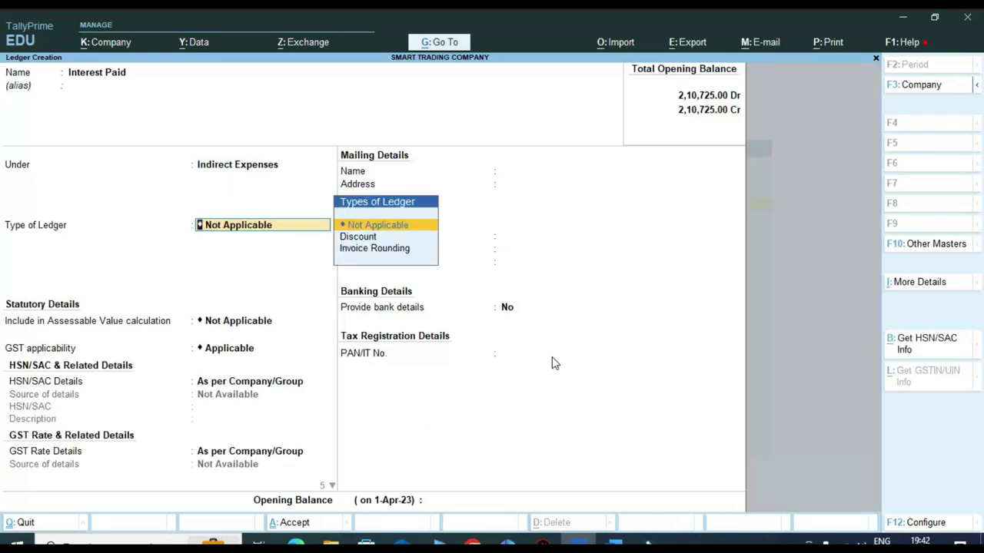
- Set ledger type and GST applicability to Not Applicable and choose to set other statutory details
key("Return")
key("Return")
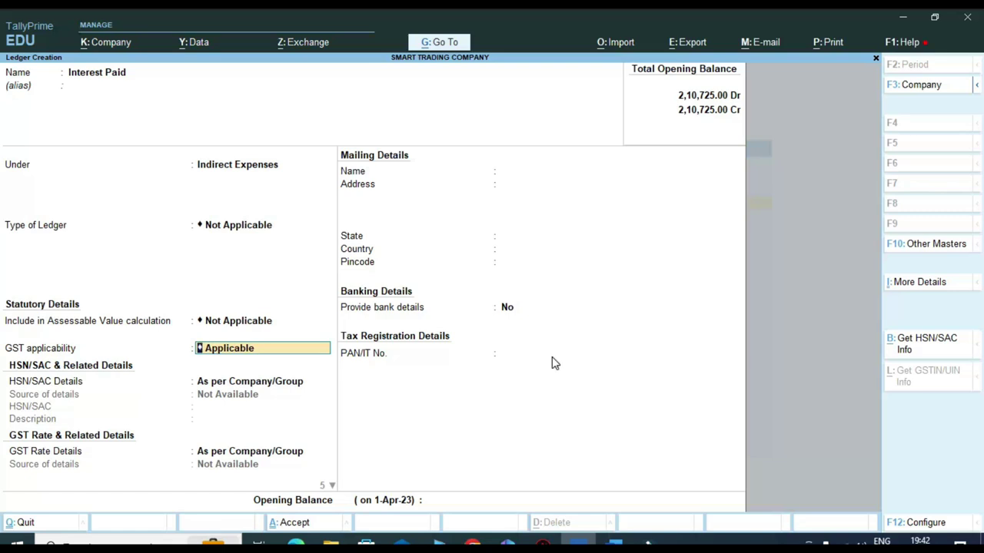
key("BackSpace")
key("Down")
key("Return")
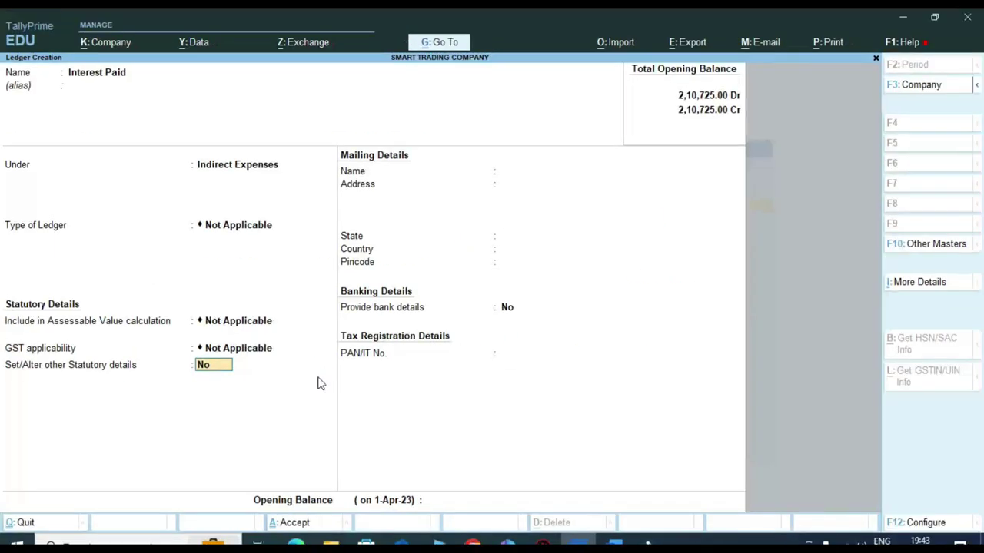
key("y")
key("Return")
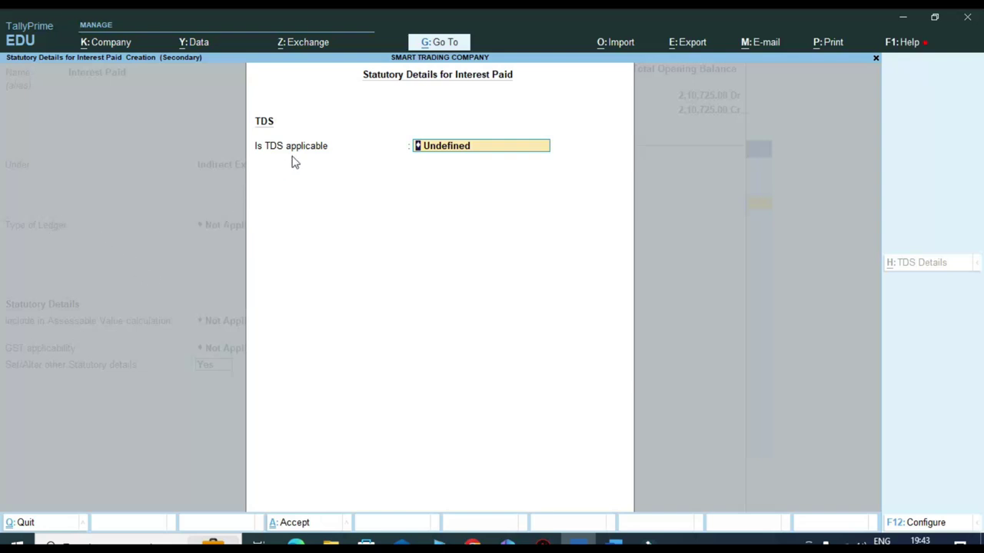
- Make TDS Applicable for Interest Paid and choose Create in the Nature of Payment list
key("BackSpace")
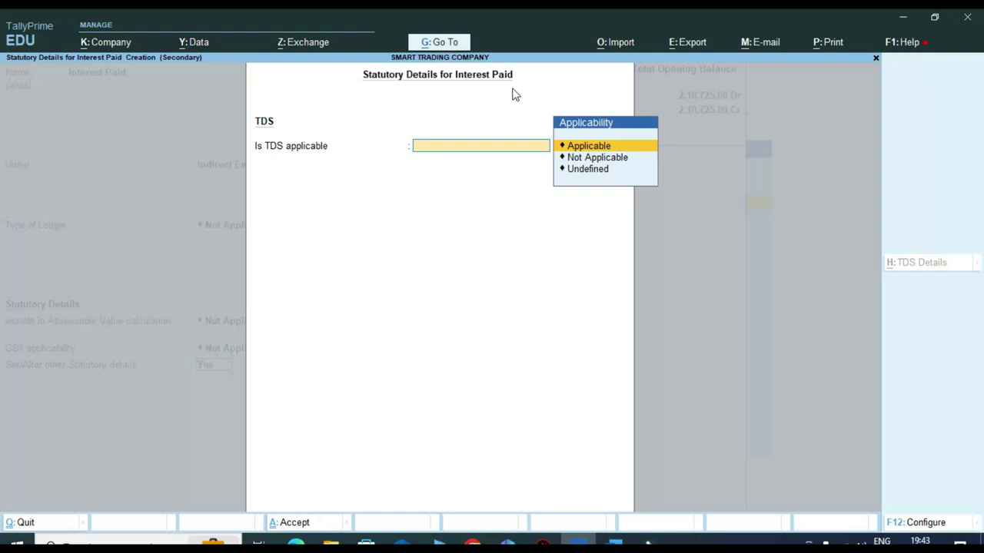
key("Return")
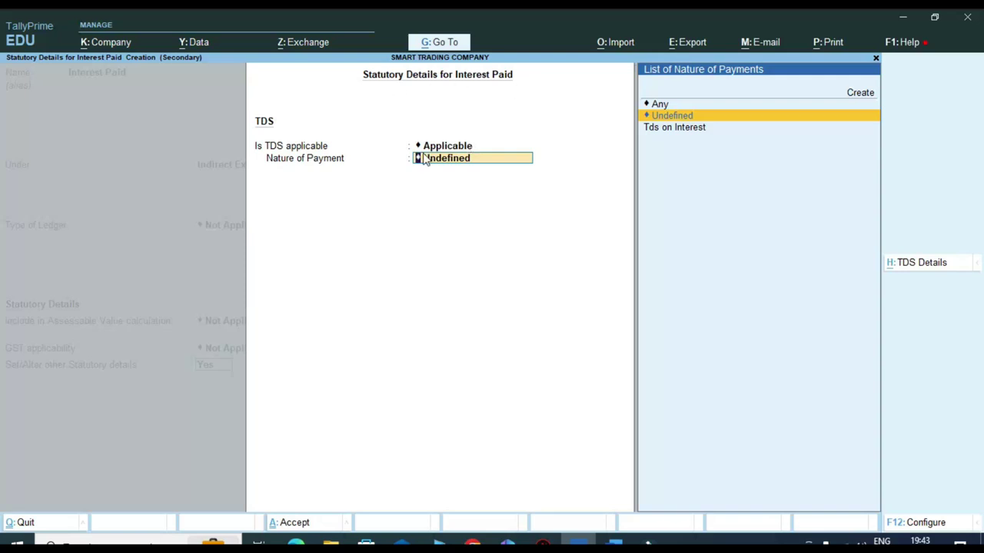
key("ctrl")
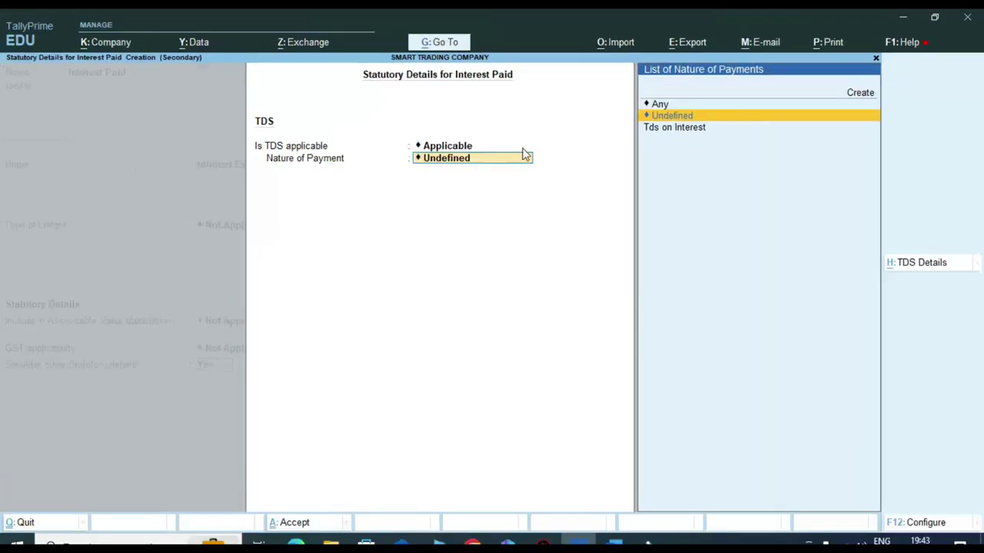
key("Down")
key("Up")
key("Up")
key("Up")
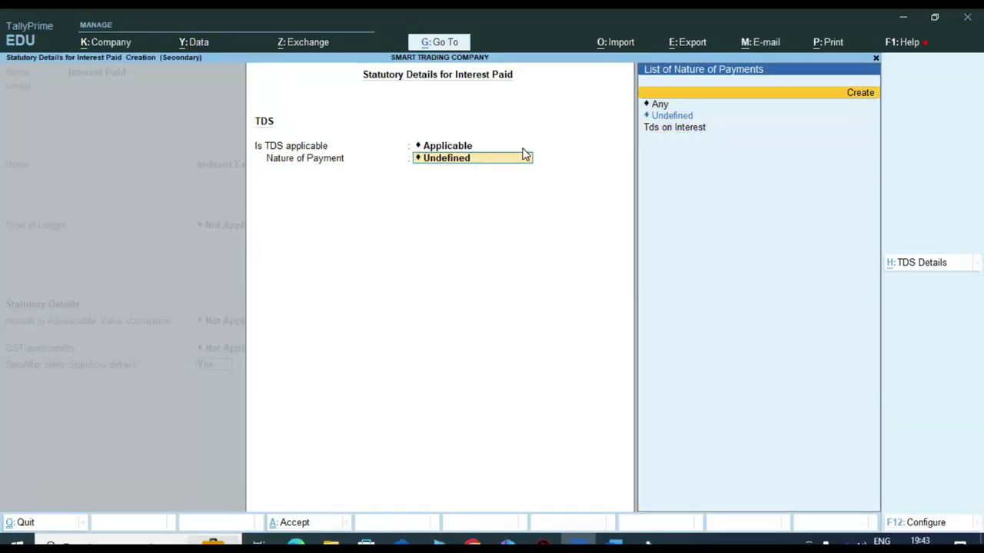
key("Return")
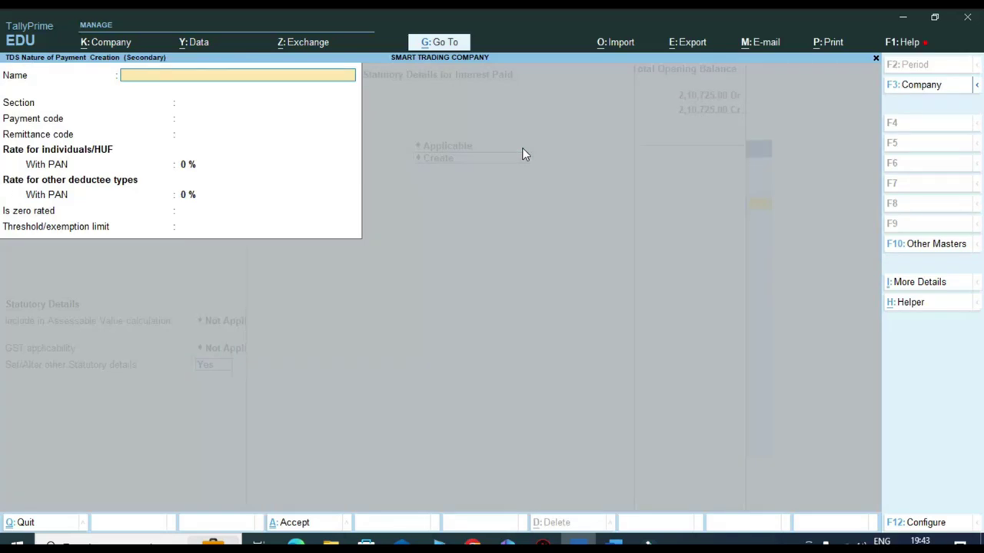
- Discard the empty nature of payment form and reopen a fresh creation form from the ledger
key("Escape")
key("y")
key("Escape")
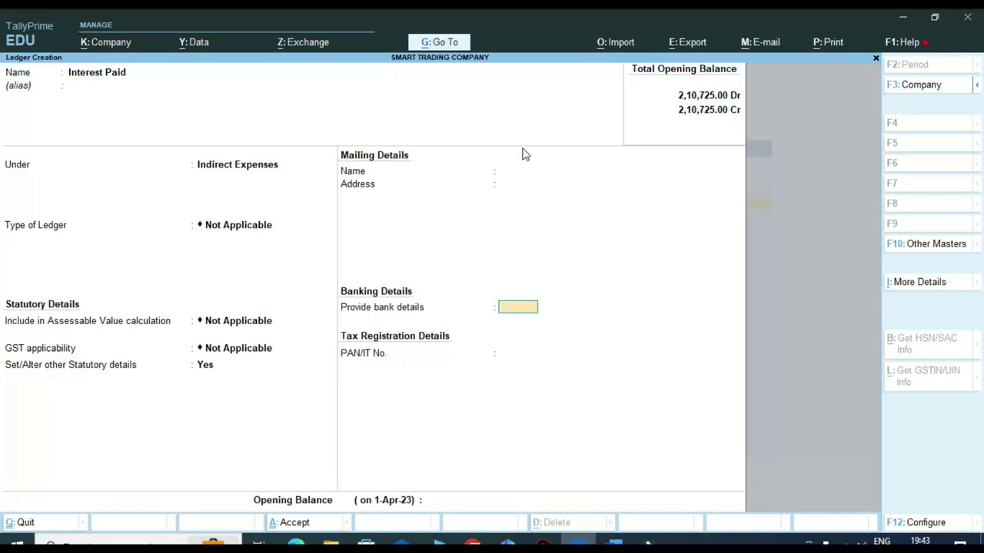
key("Escape")
key("n")
key("BackSpace")
key("Return")
key("Return")
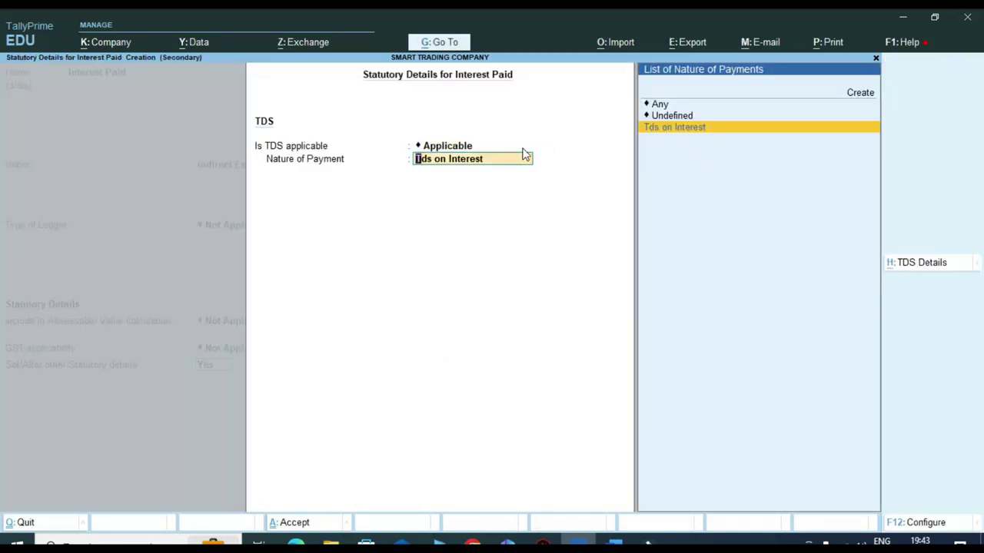
key("Up")
key("Up")
key("Up")
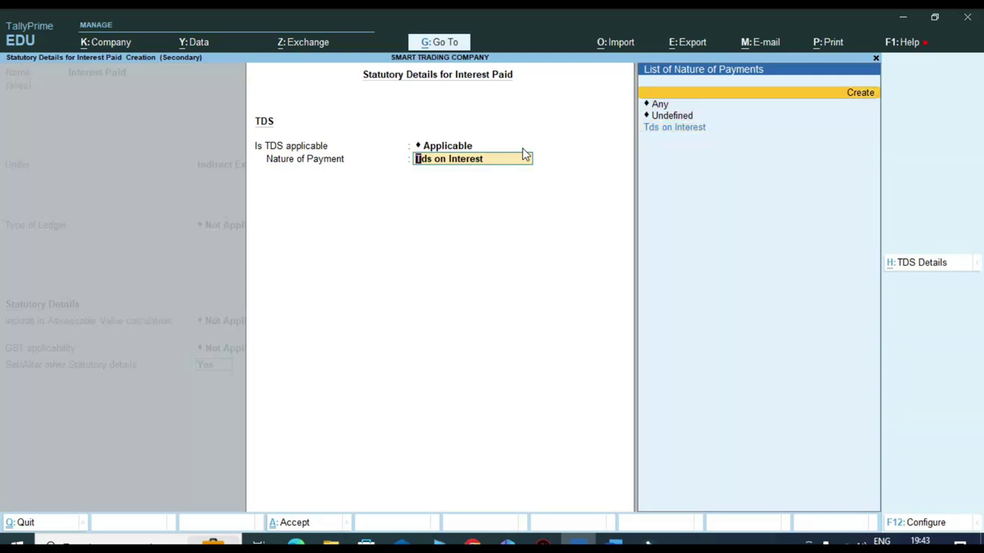
key("Return")
- Name the nature of payment Interest (TDS) and enter section 194A, checked against the rate chart
type("Interest")
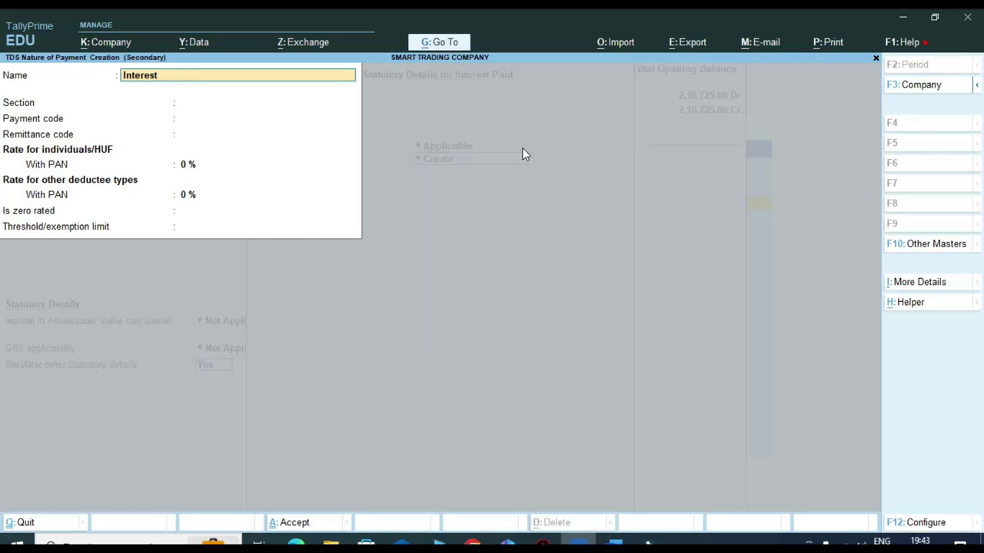
type(" (tds")
key("BackSpace")
key("BackSpace")
key("BackSpace")
type("TDS)")
key("Return")
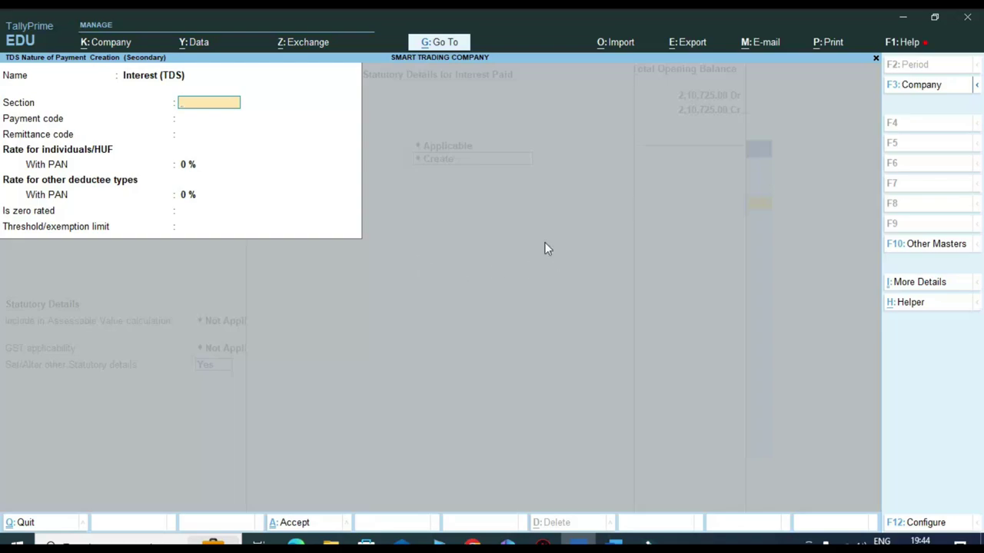
left_click(295, 542)
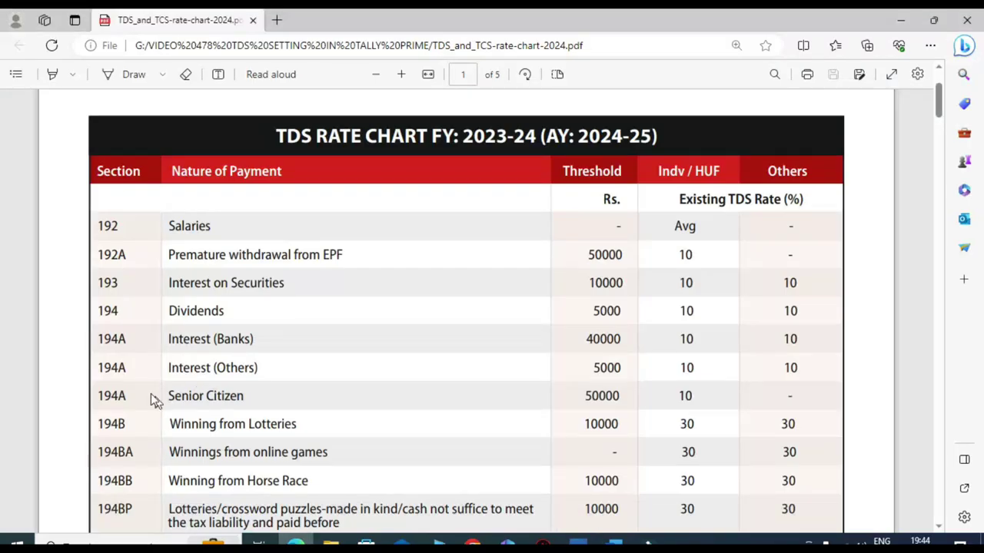
double_click(98, 369)
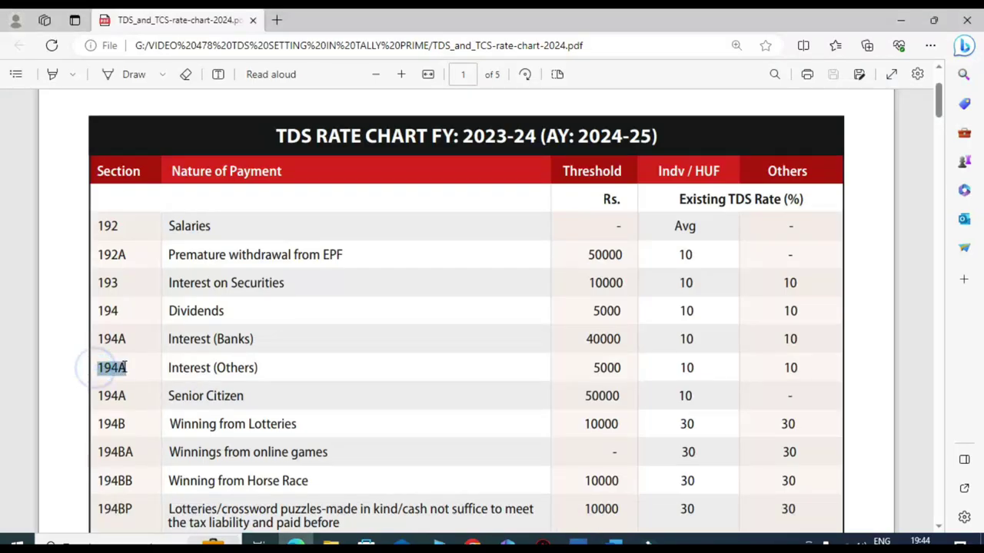
key("alt+Tab")
type("194A")
- Set payment code 94A, leave remittance code blank, and give individuals with PAN a 10% rate
key("Return")
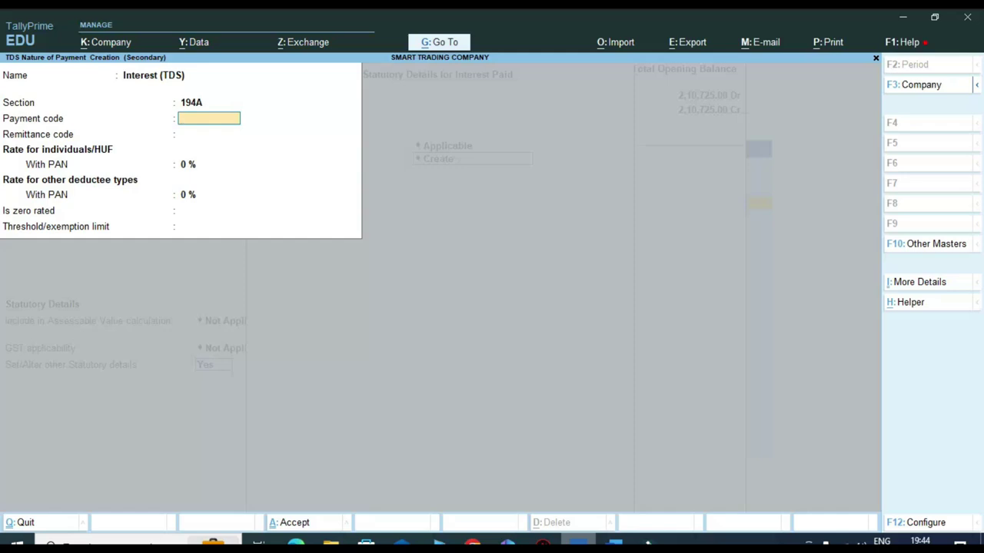
type("94A")
key("Return")
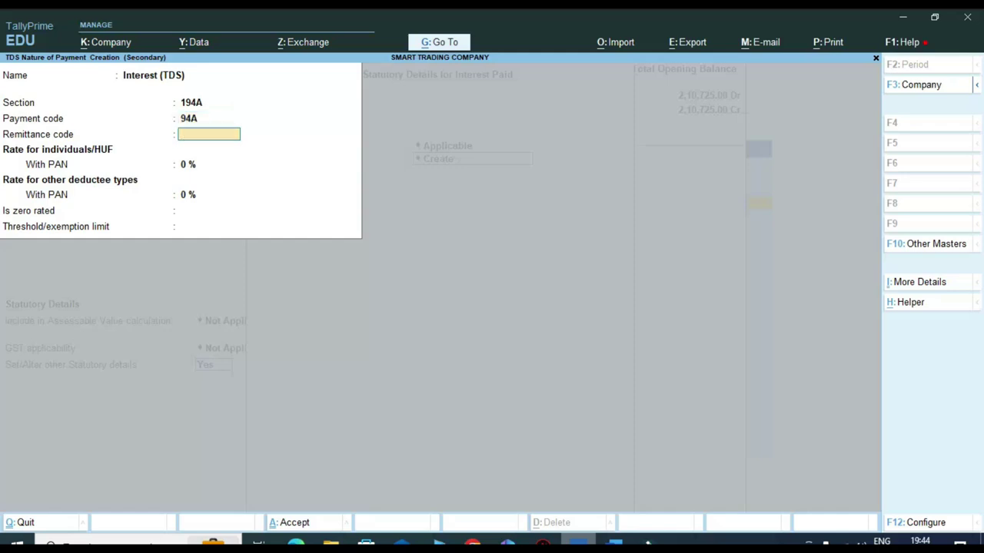
key("Return")
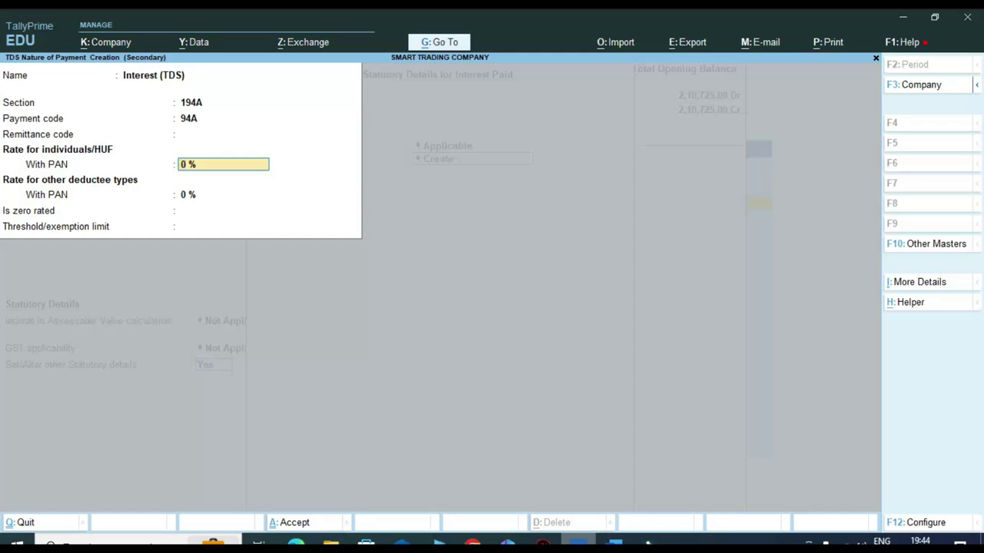
type("10")
key("Return")
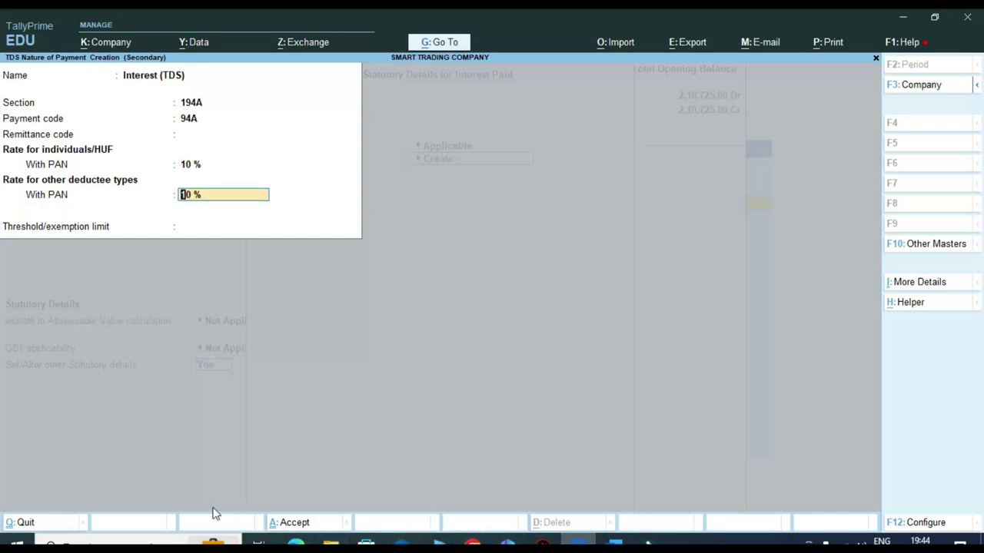
left_click(295, 544)
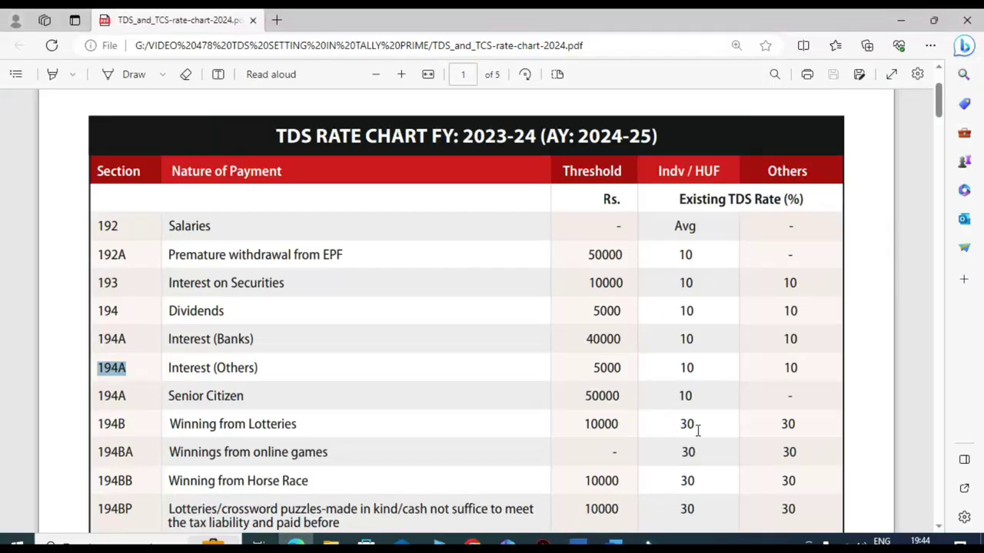
- Confirm the 10% Others rate for Interest (Others) in the chart and return to TallyPrime
left_click_drag(673, 366, 696, 369)
left_click(781, 369)
left_click_drag(781, 369, 804, 369)
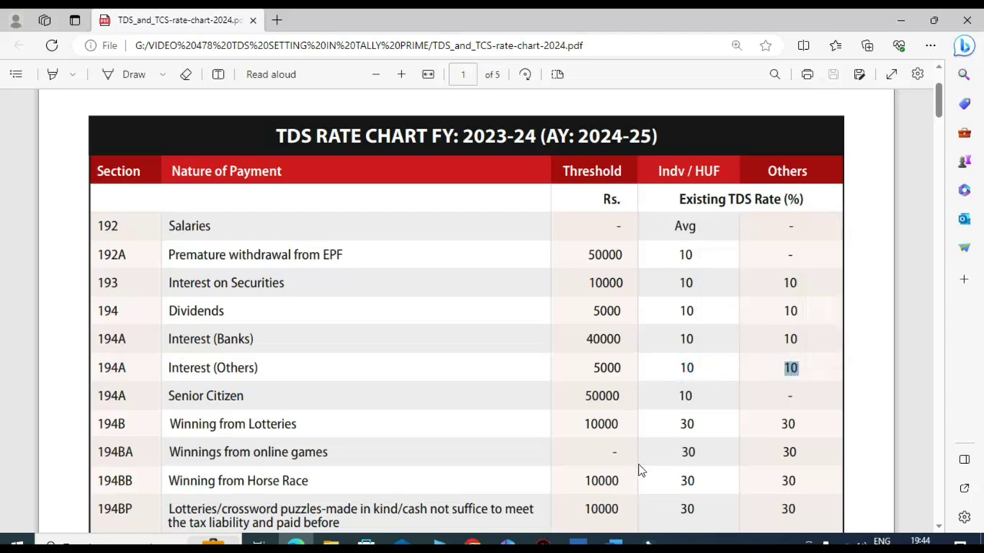
left_click(579, 542)
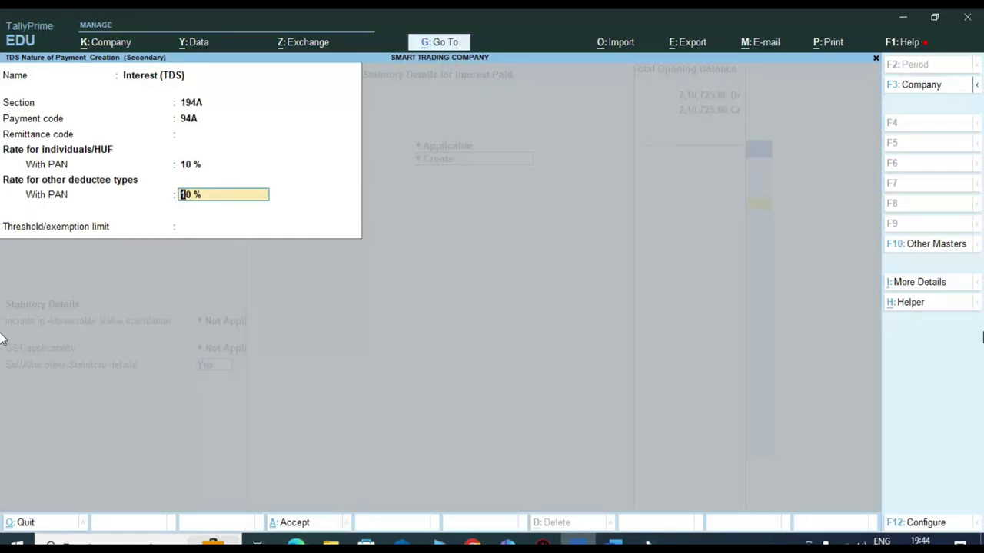
- Allow a single-bill value limit for Interest (TDS) and fill its 10% with-PAN and 20% without-PAN rates
key("F12")
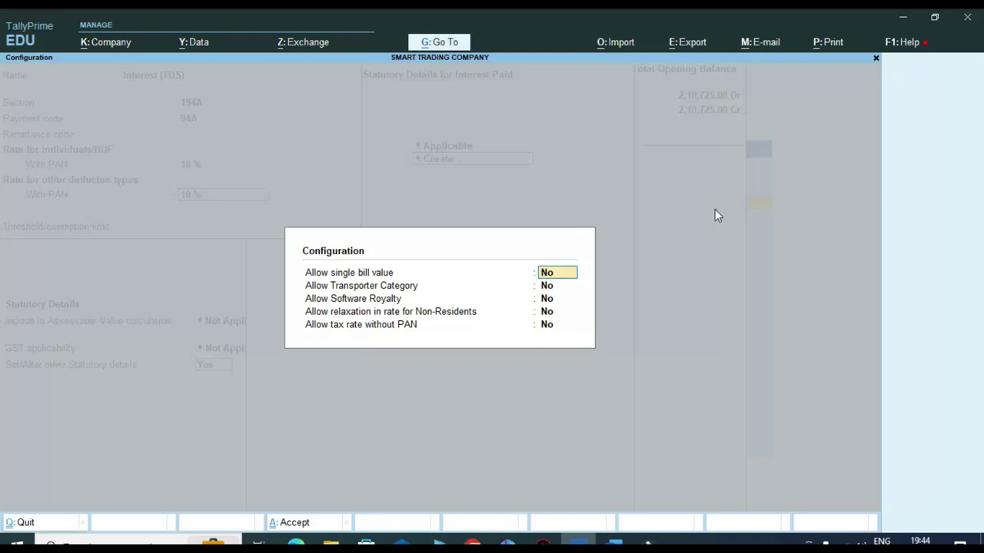
key("y")
key("y")
key("y")
key("y")
key("Return")
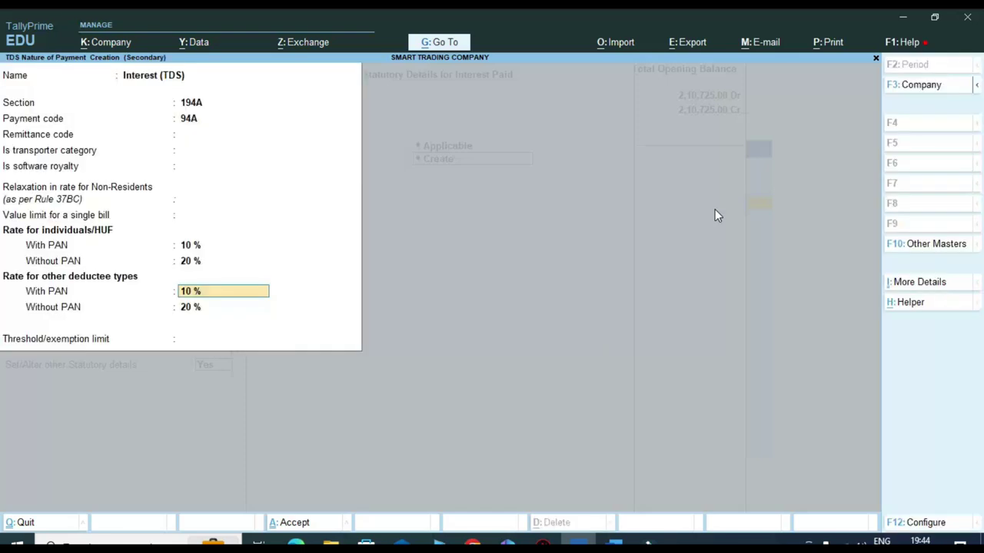
key("BackSpace")
key("BackSpace")
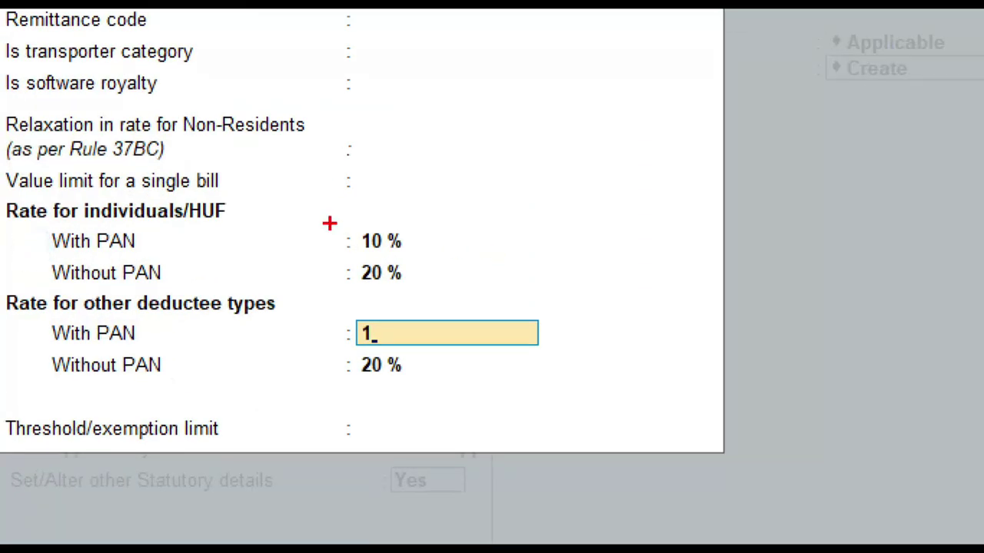
left_click_drag(165, 236, 183, 245)
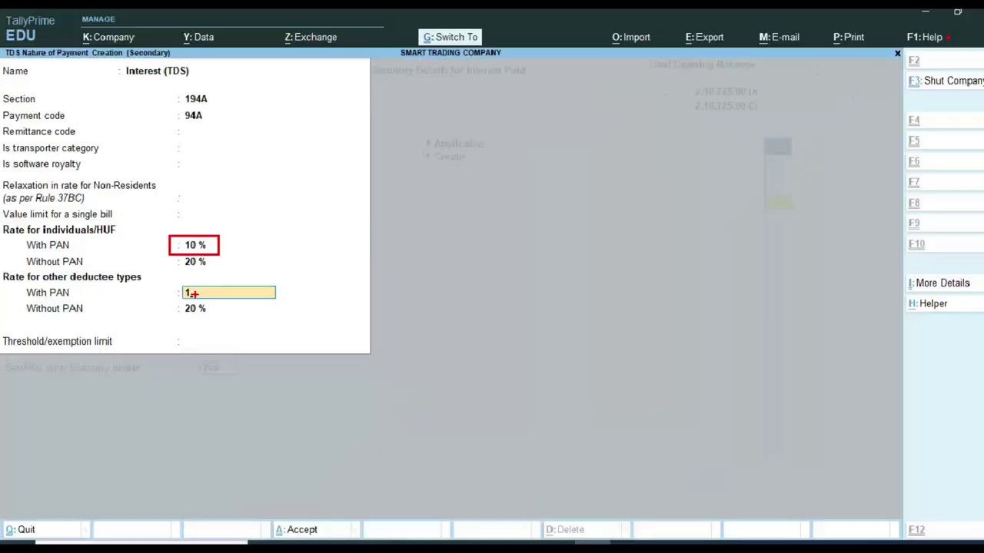
type("0")
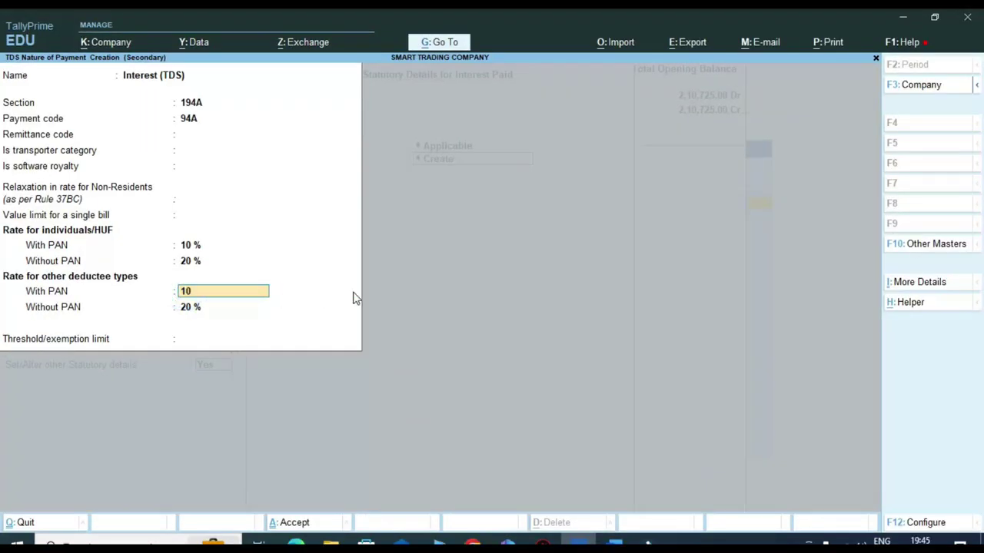
key("Return")
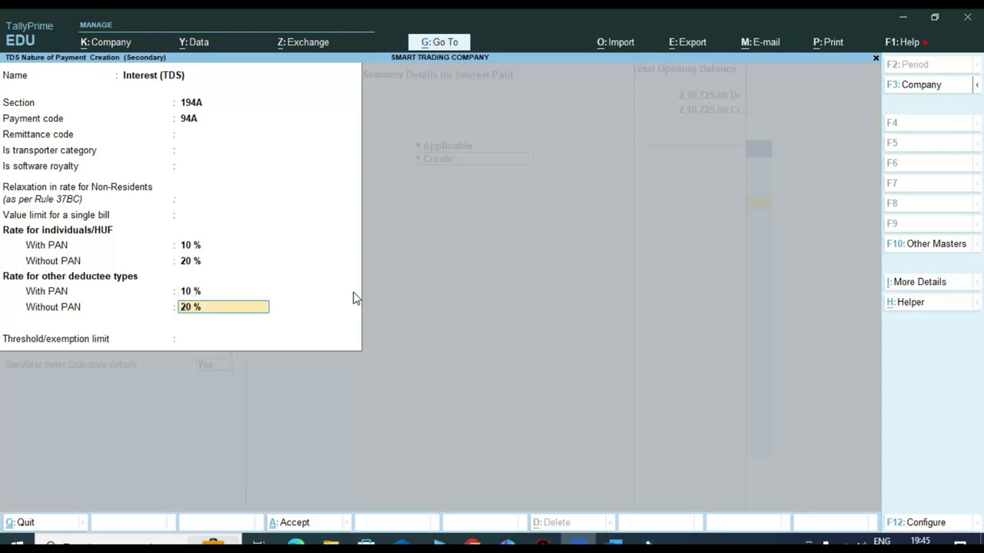
key("Return")
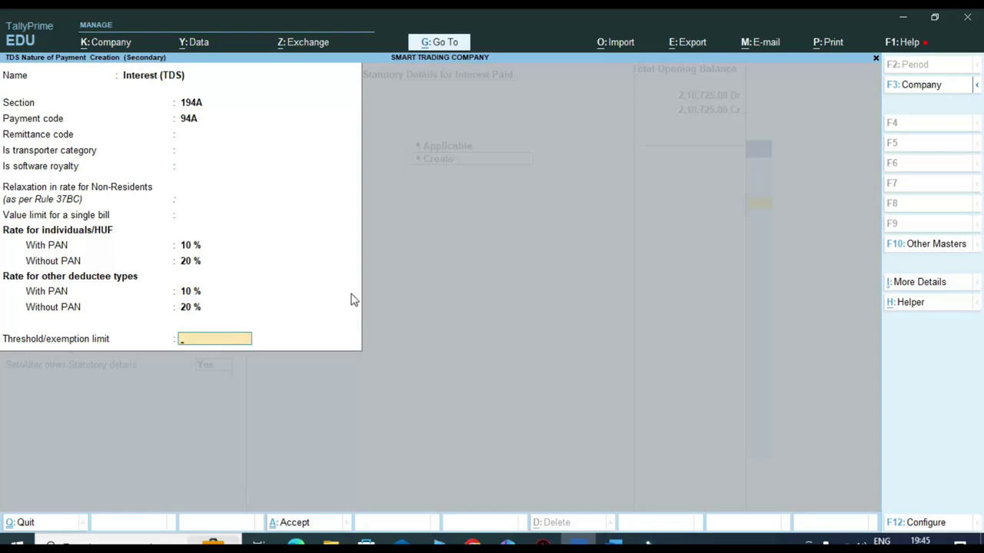
key("ctrl")
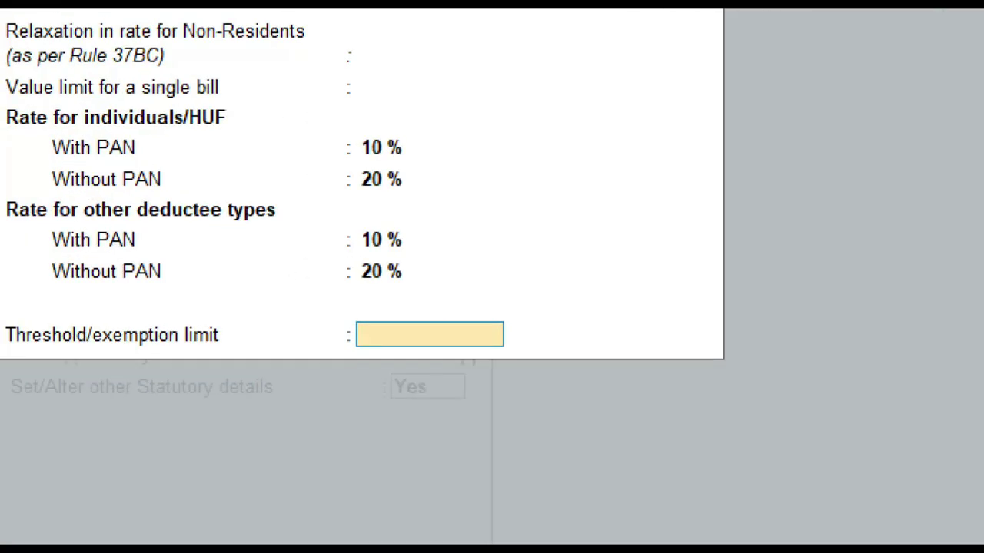
- Look up the 5000 Interest (Others) threshold in the TDS rate chart PDF
left_click(20, 340)
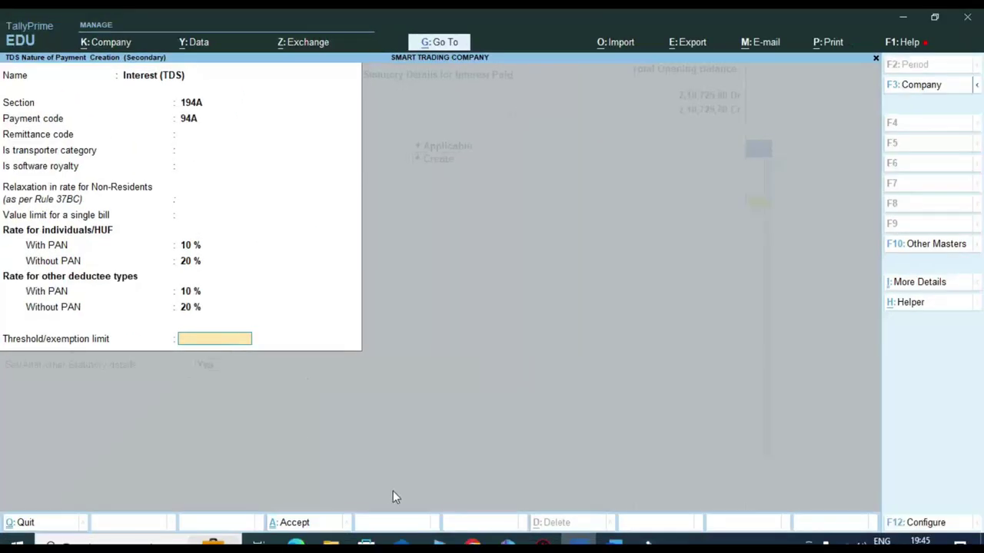
key("alt+Tab")
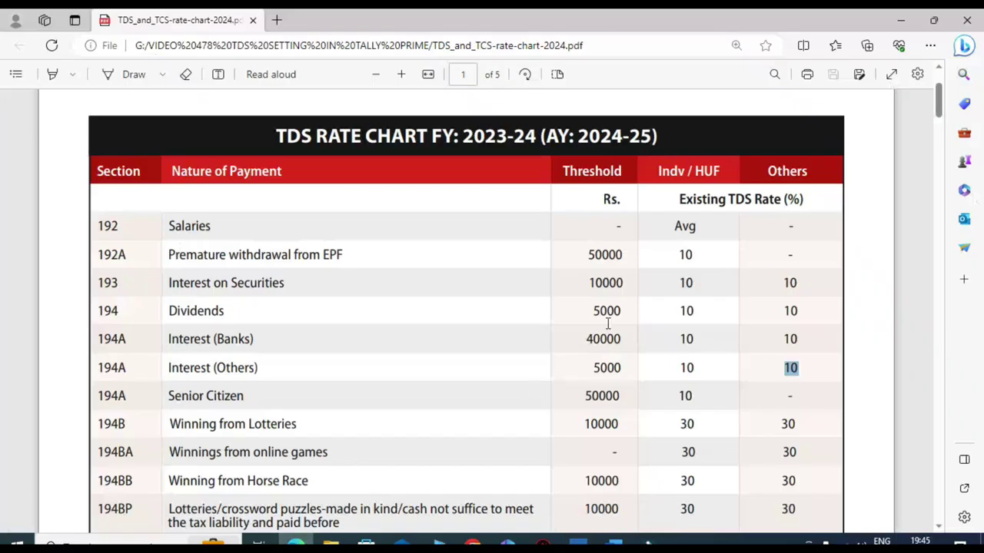
double_click(600, 368)
- Enter a 5000 threshold for Interest (TDS), then save it and the Interest Paid ledger
left_click(578, 544)
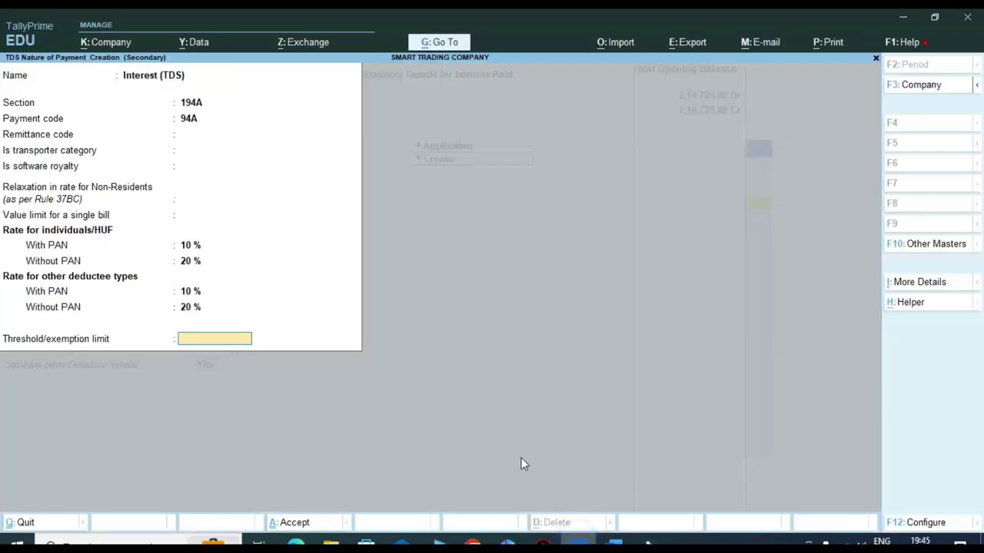
type("5000")
key("Return")
key("Return")
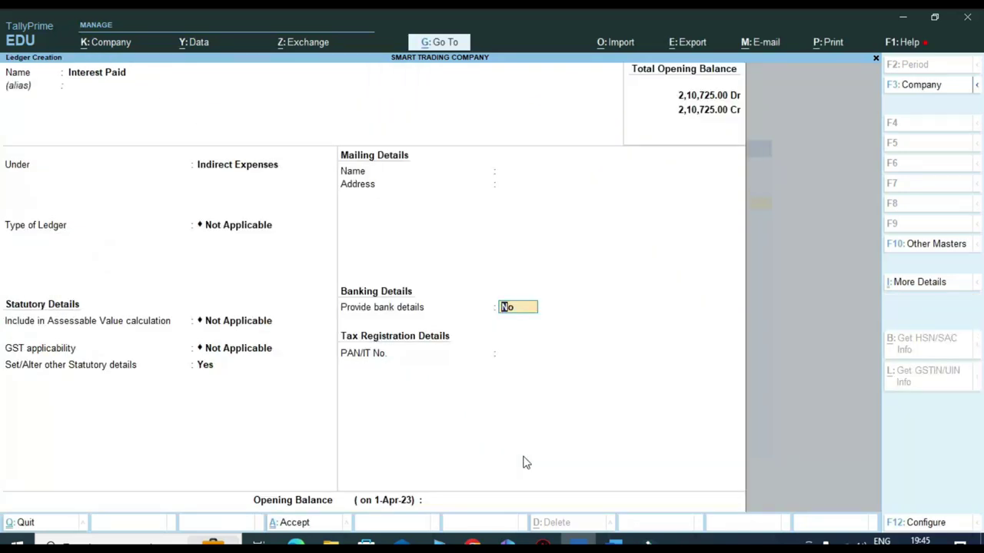
key("Return")
key("Return")
key("Return")
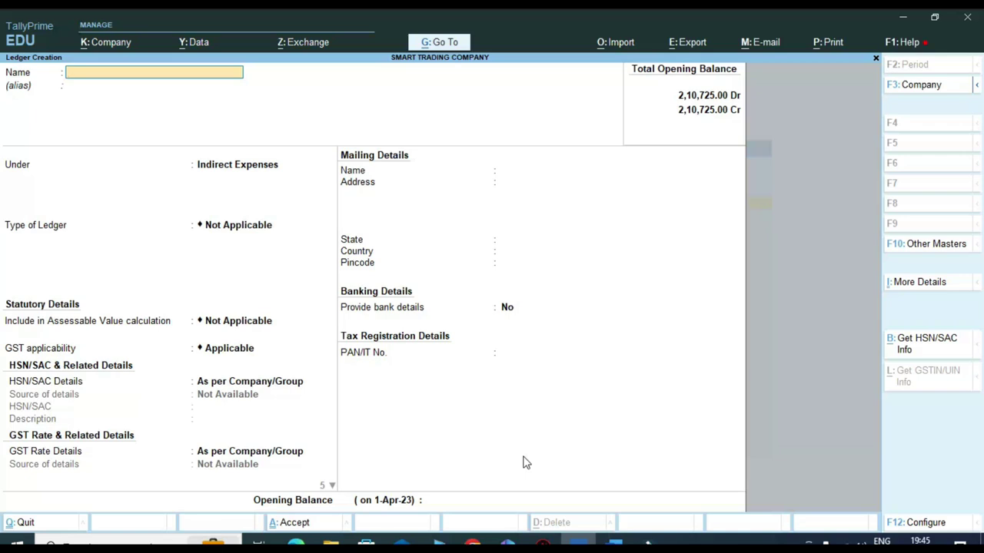
- Name the new ledger 'Ram and Company' and place it under Sundry Creditors
type("Ram and Company")
key("Return")
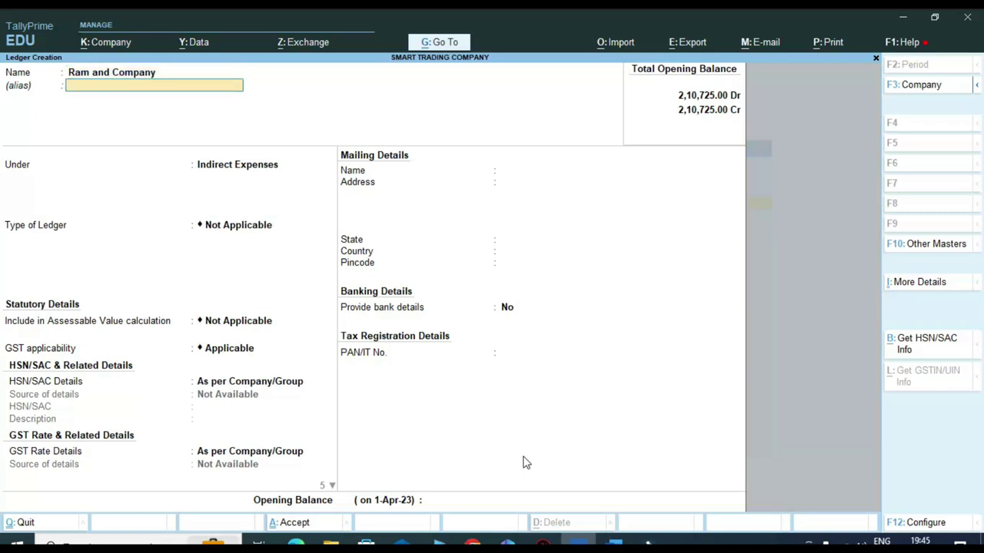
key("Return")
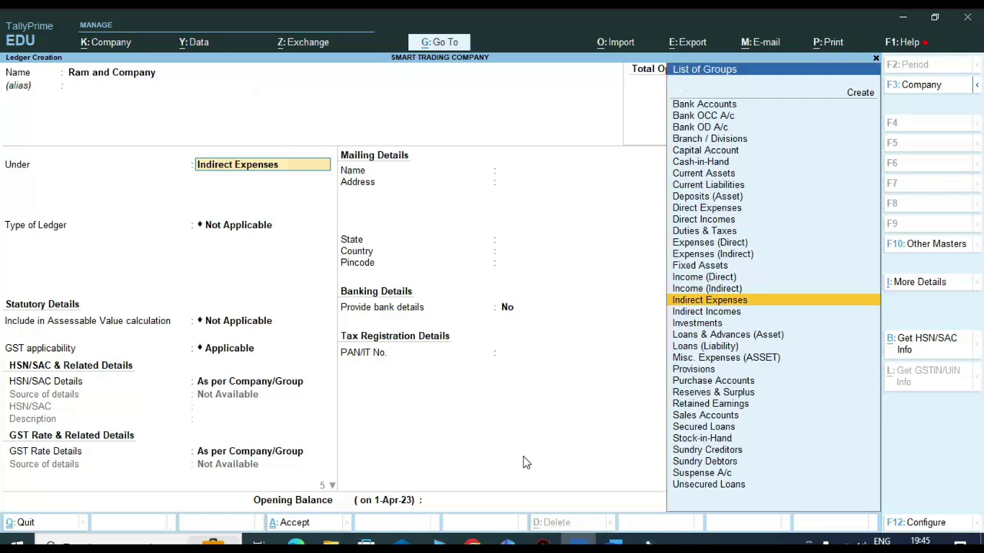
type("Sund")
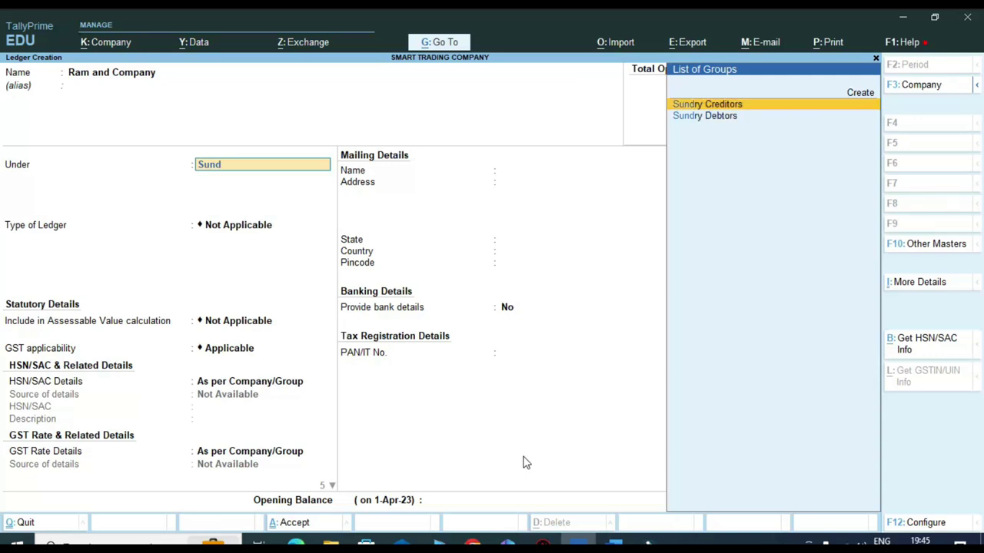
key("Return")
key("Return")
key("Return")
key("Return")
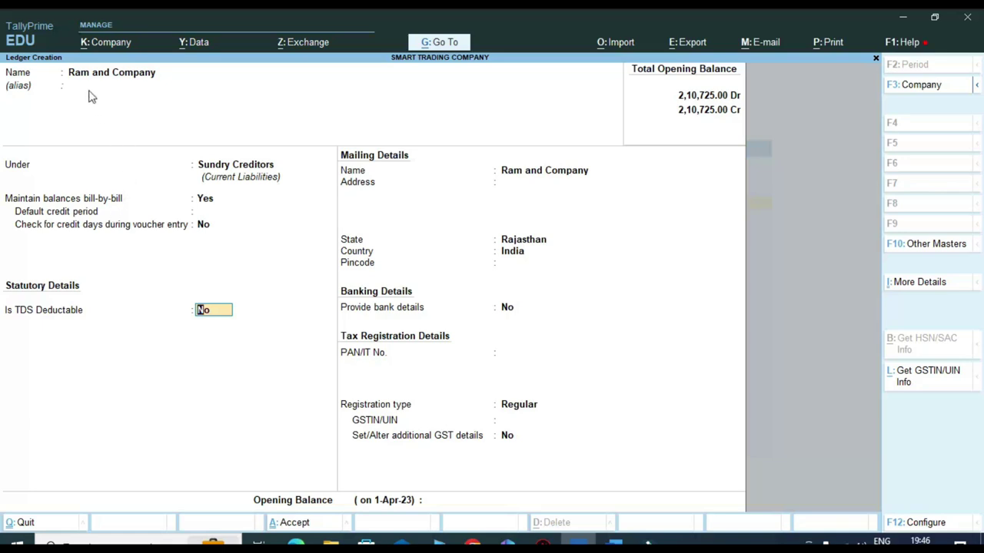
- Mark Ram and Company as TDS-deductible with deductee type Individual/HUF - Resident
type("y")
key("Return")
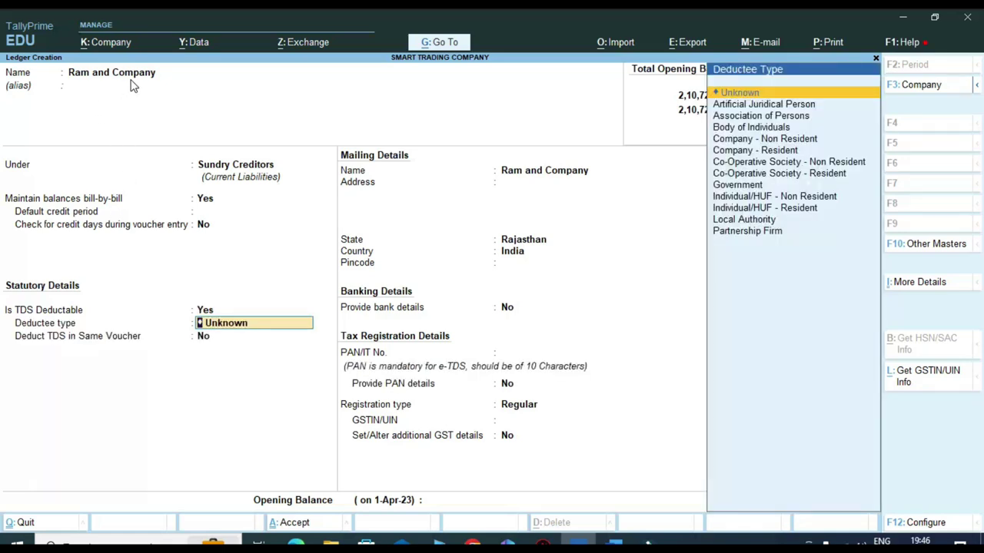
key("ctrl")
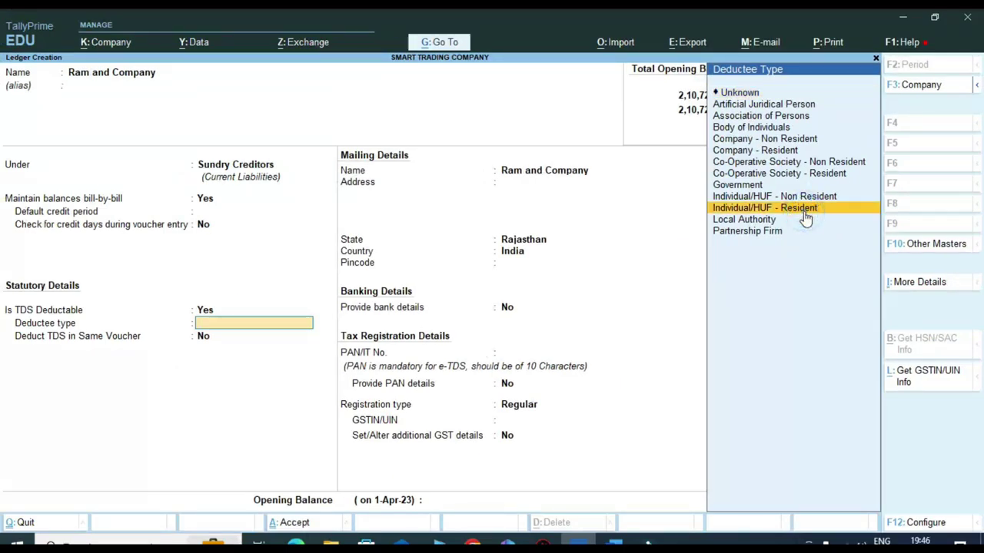
left_click(804, 212)
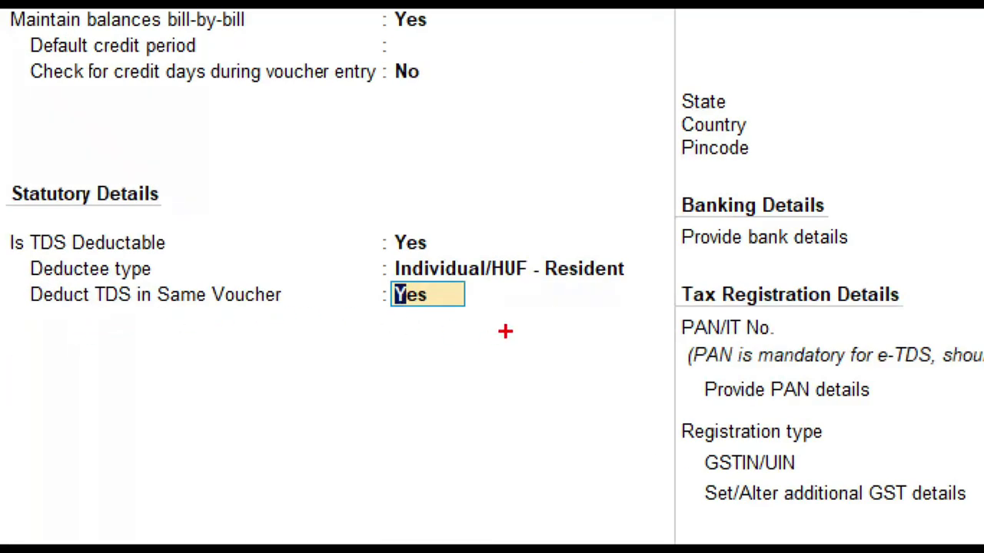
mouse_move(17, 277)
left_mouse_down()
mouse_move(17, 325)
mouse_move(392, 338)
mouse_move(503, 330)
left_mouse_up()
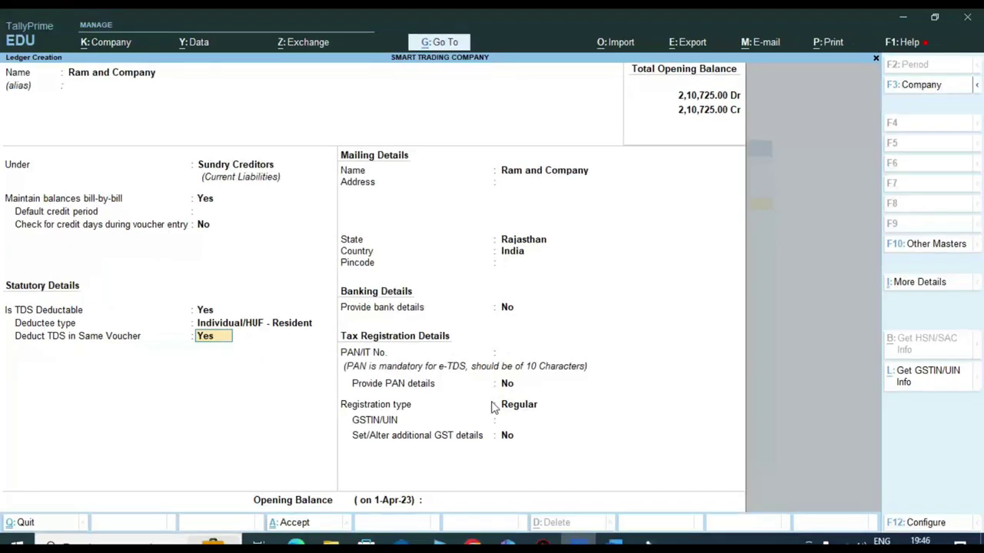
- Deduct TDS in the same voucher, keep the mailing details, and enter the party's PAN
key("Return")
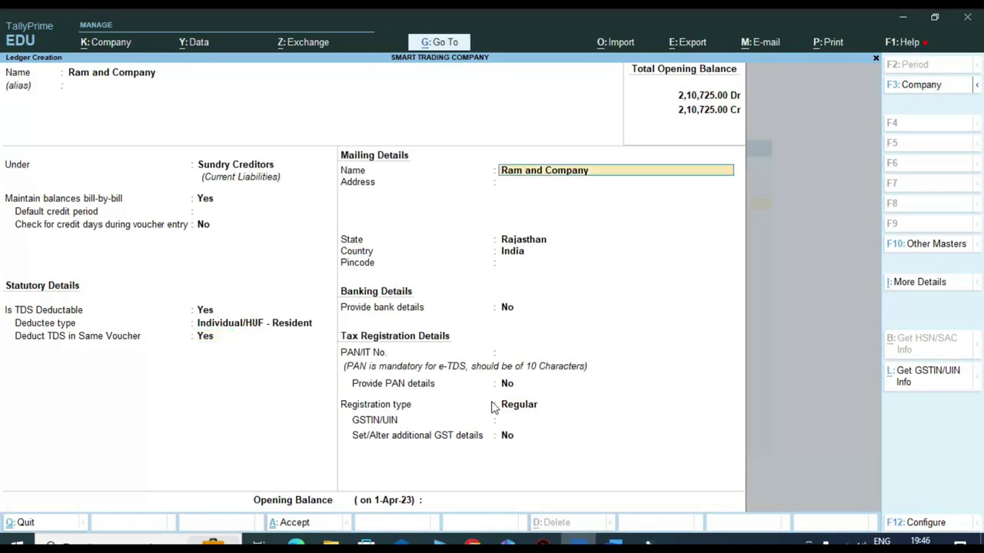
key("Return")
key("Return")
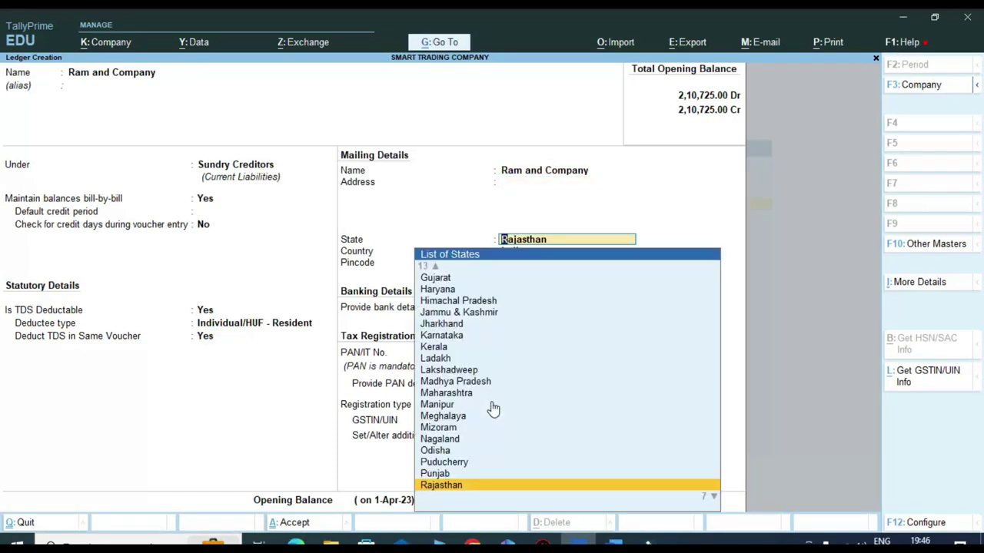
key("Return")
key("Return")
key("Return")
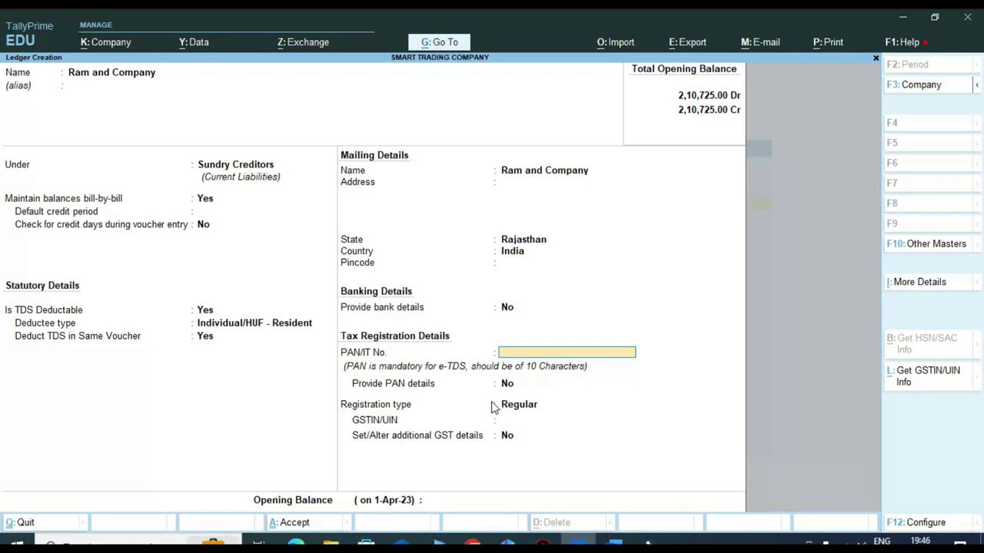
type("A")
type("CMPK")
key("BackSpace")
key("BackSpace")
key("BackSpace")
key("BackSpace")
key("Return")
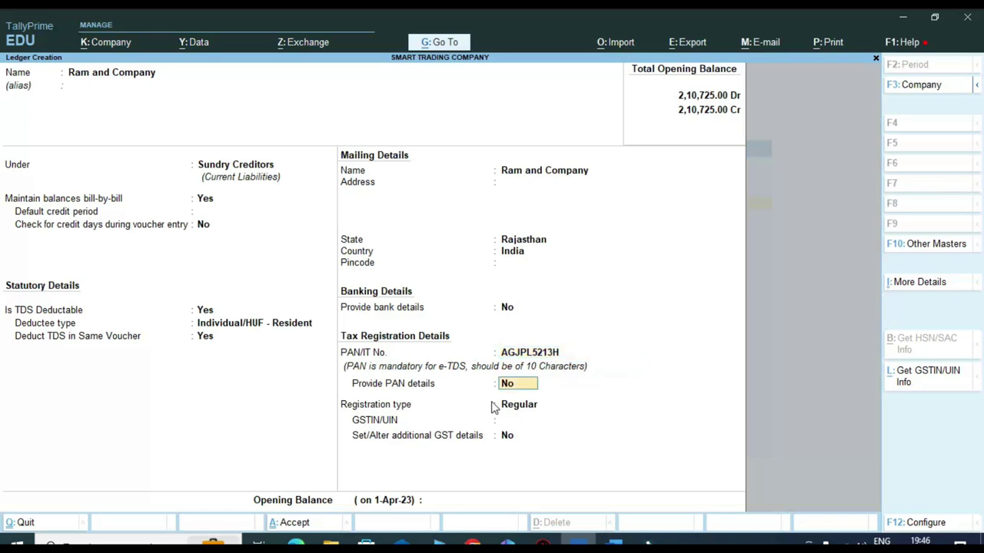
- Set the GST registration type to Unregistered/Consumer and save the Ram and Company ledger
key("Return")
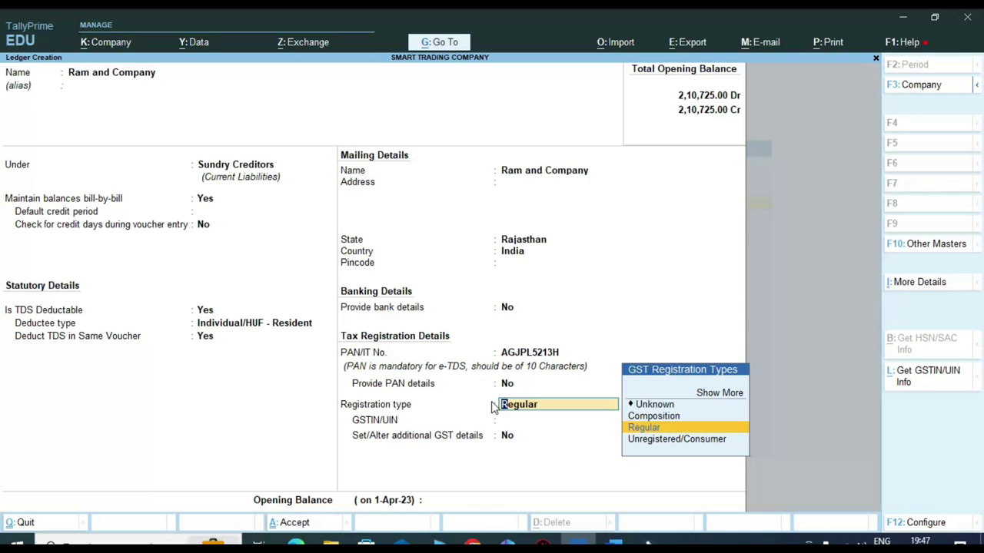
key("Down")
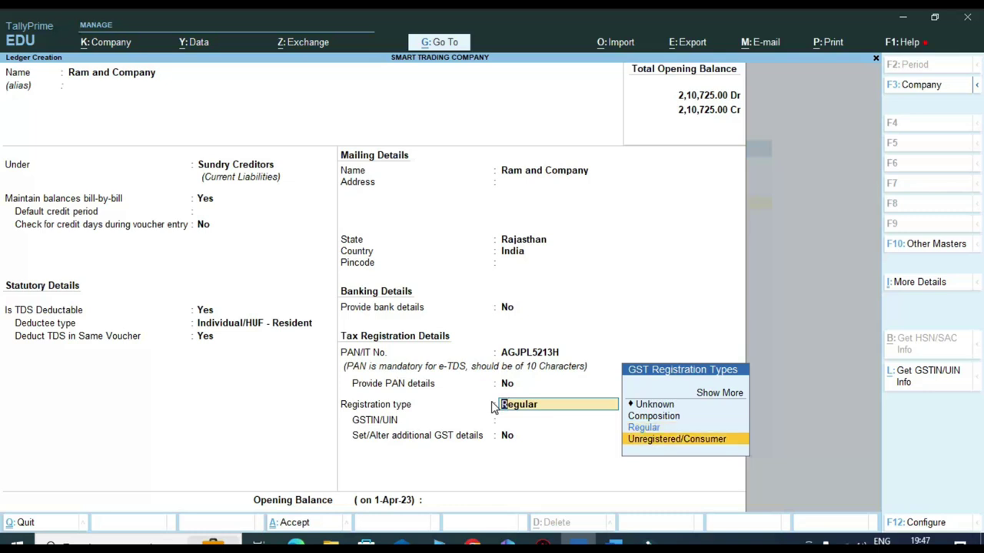
key("Return")
key("Return")
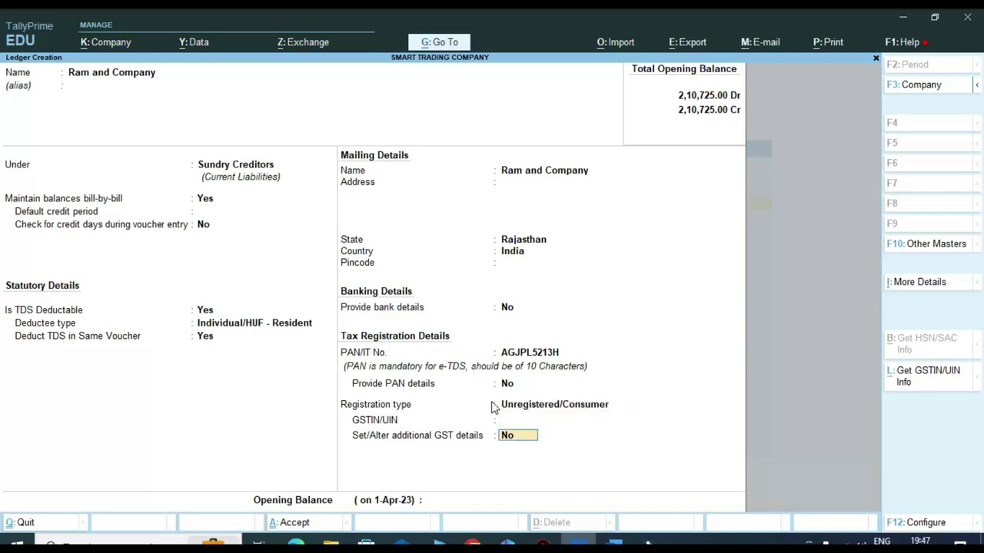
key("Return")
key("Return")
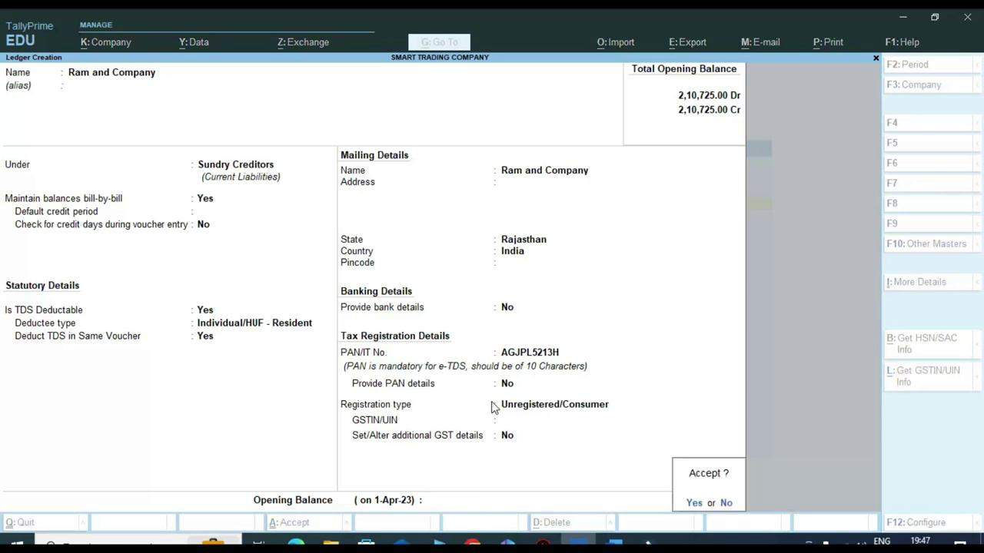
key("Return")
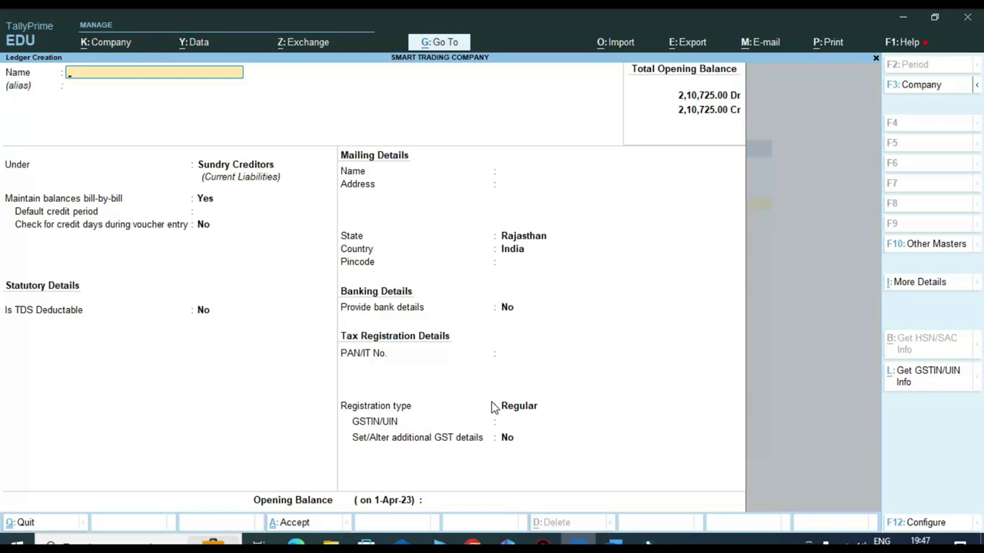
- Create ledger TDS PAYABLE ON INTEREST under Duties & Taxes, duty type TDS, nature Interest (TDS)
type("Tds")
key("BackSpace")
key("BackSpace")
type("DS PAYABLE ON")
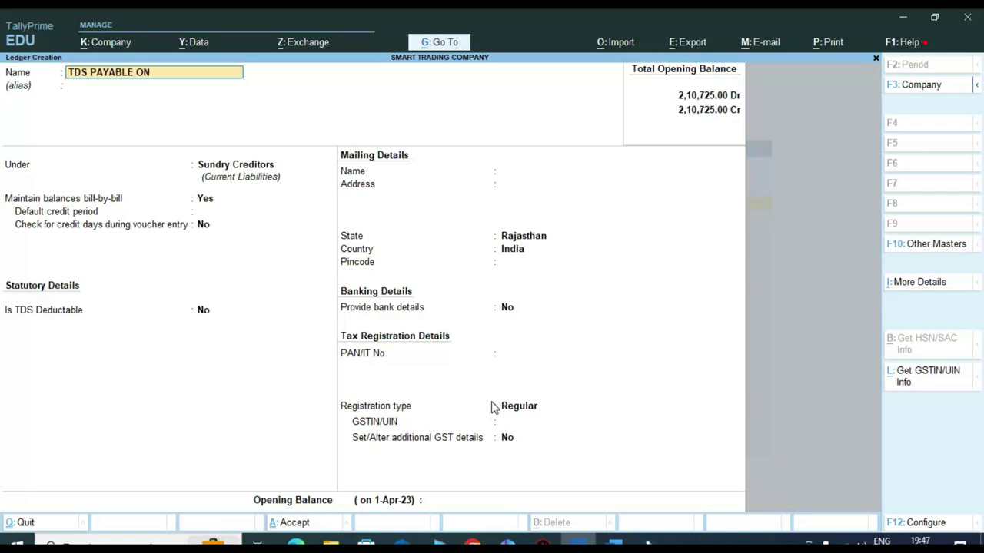
type(" INTEREST")
key("Return")
key("Return")
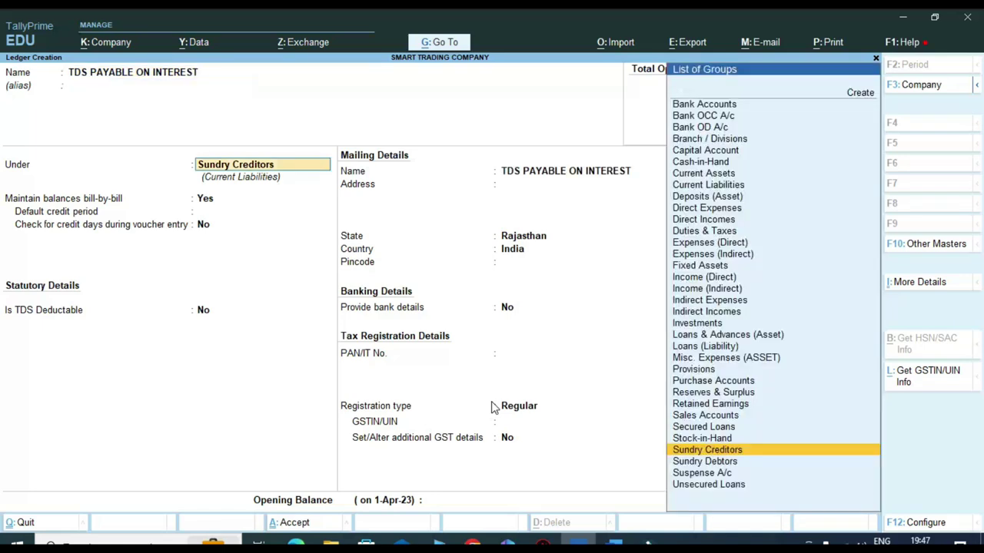
type("D")
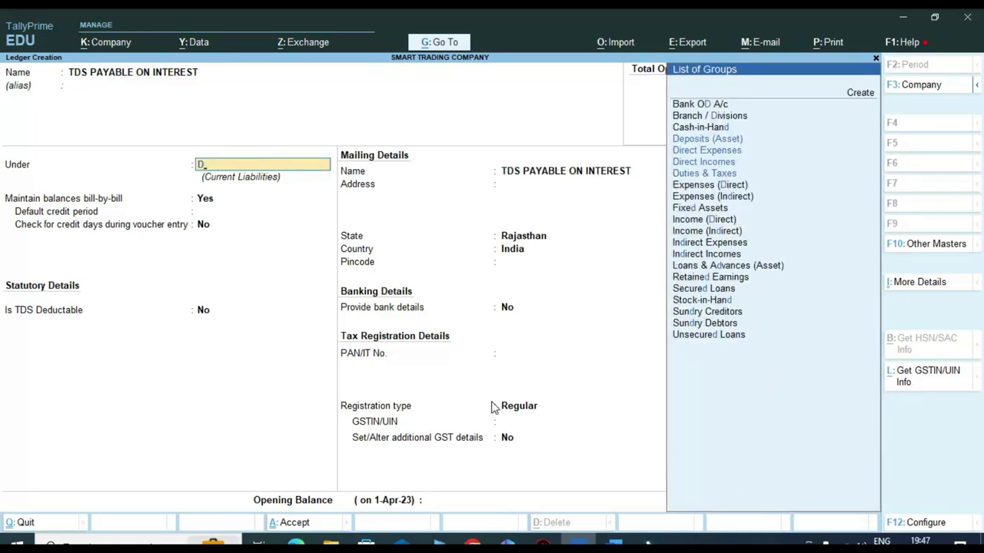
key("Down")
key("Down")
key("Down")
key("Down")
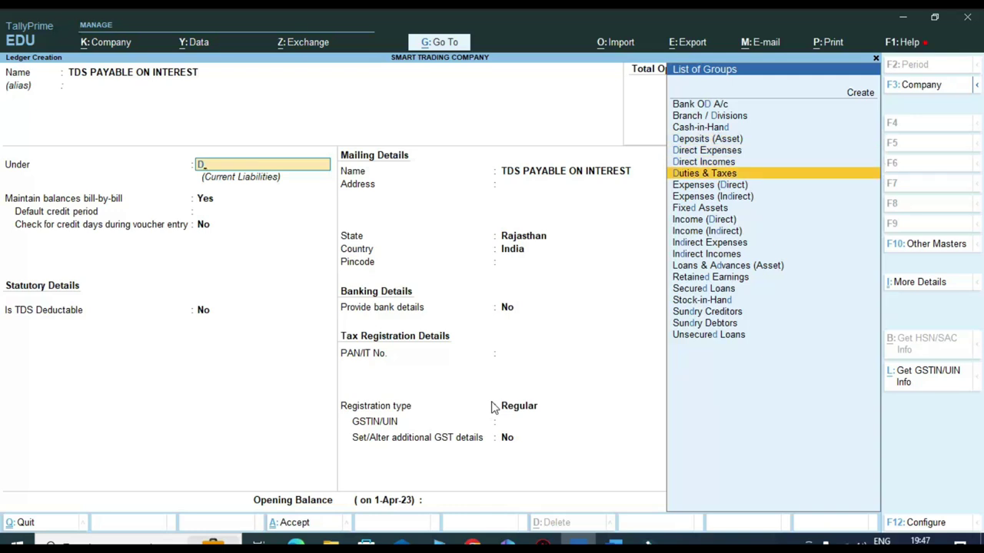
key("Return")
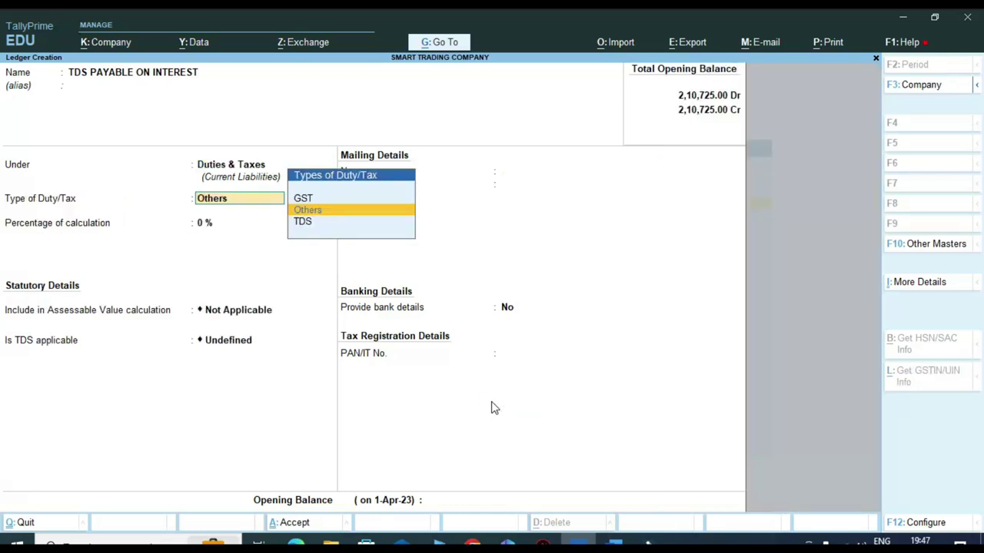
key("Down")
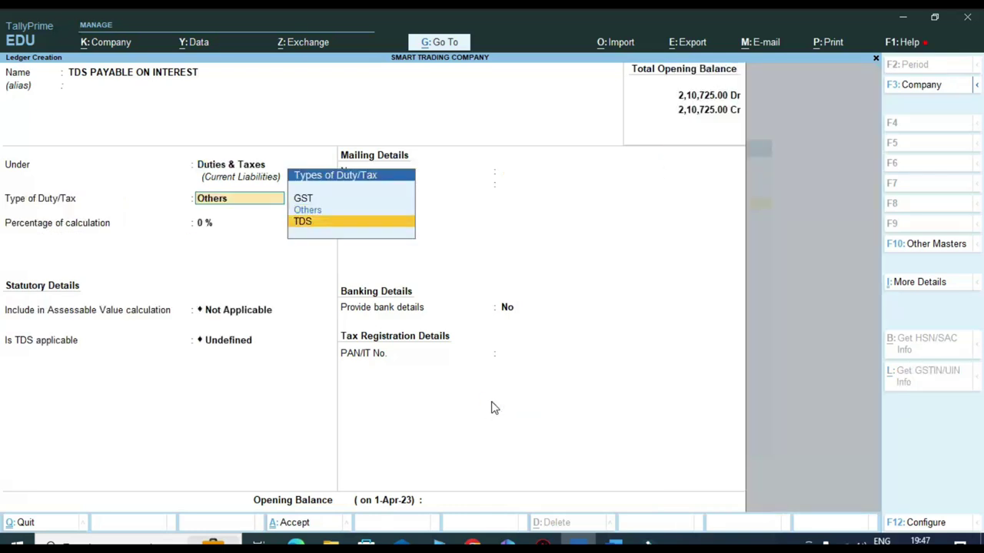
key("Return")
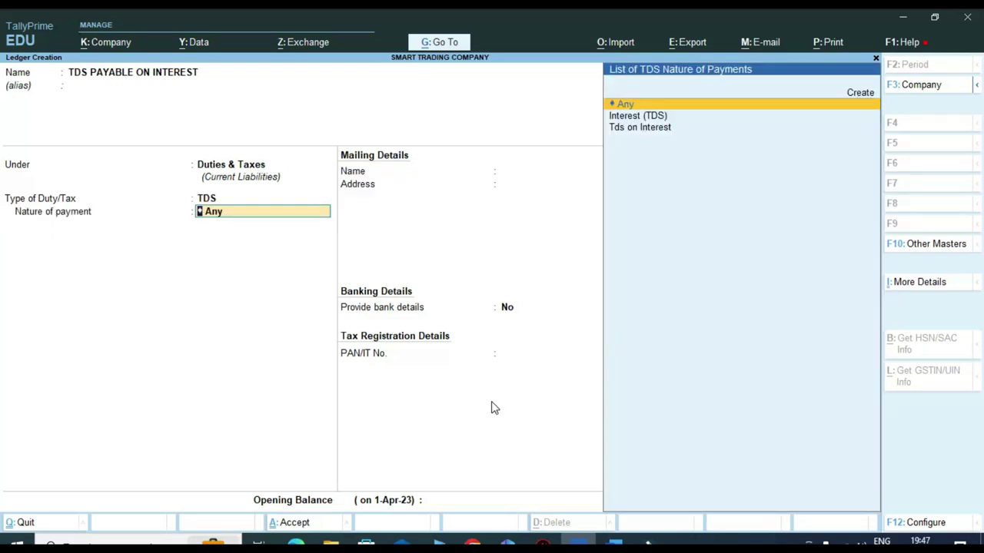
key("Down")
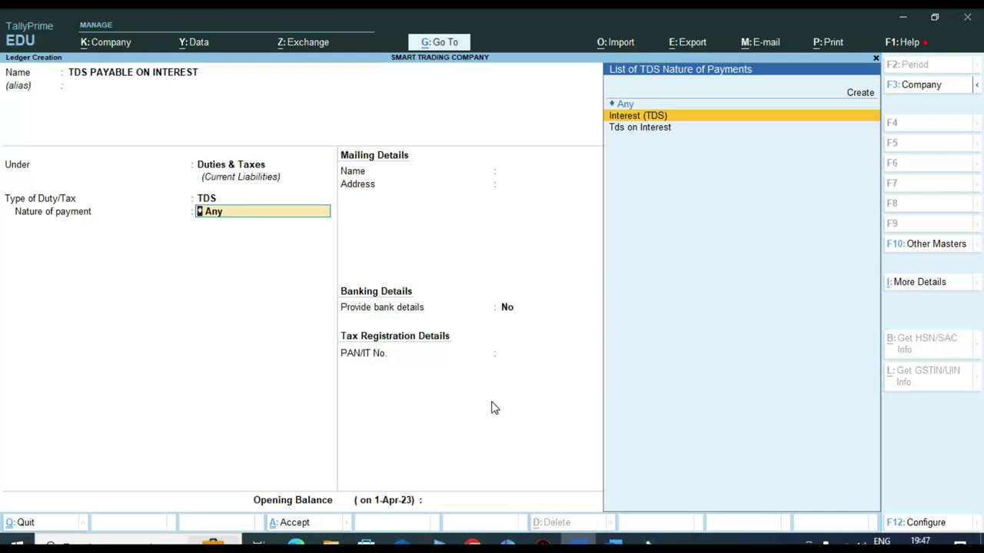
key("Return")
key("Return")
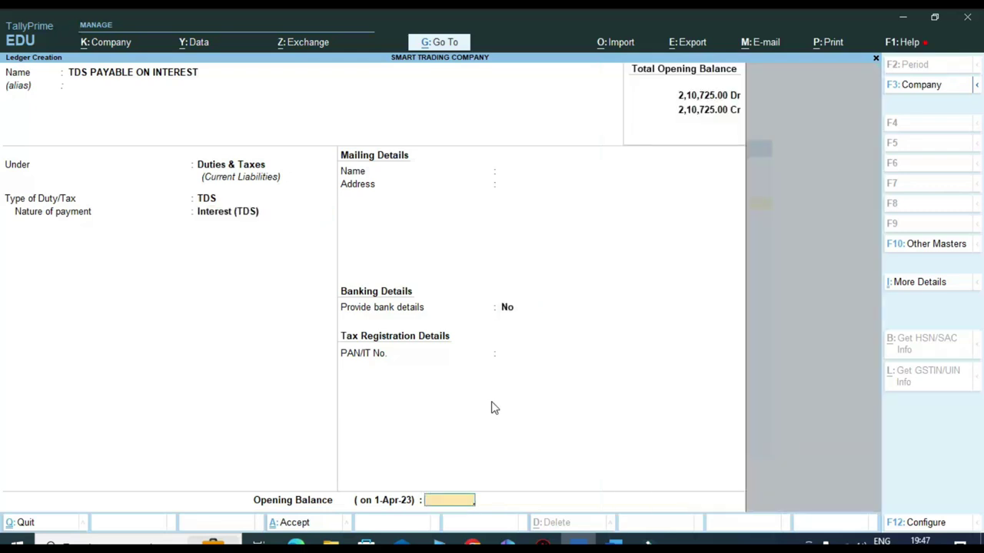
key("Return")
- Save the TDS PAYABLE ON INTEREST ledger and start a new Journal voucher
key("Return")
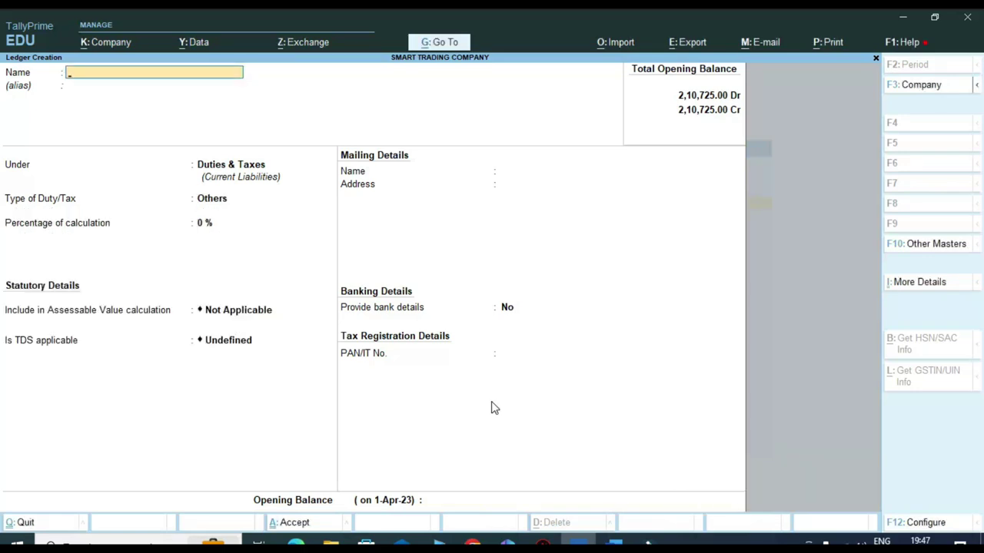
key("Escape")
key("Return")
key("Escape")
key("Escape")
key("n")
key("Down")
key("Down")
key("Return")
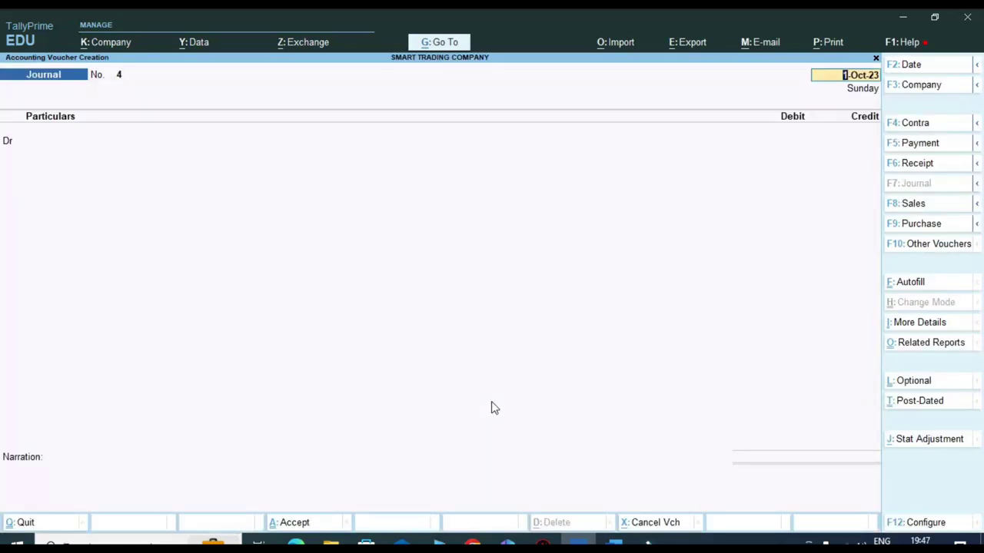
- Date the journal 1-Sep-23 and debit Interest Paid with 10,000
key("F2")
type("1-8")
key("Return")
key("Return")
key("F2")
type("1-9")
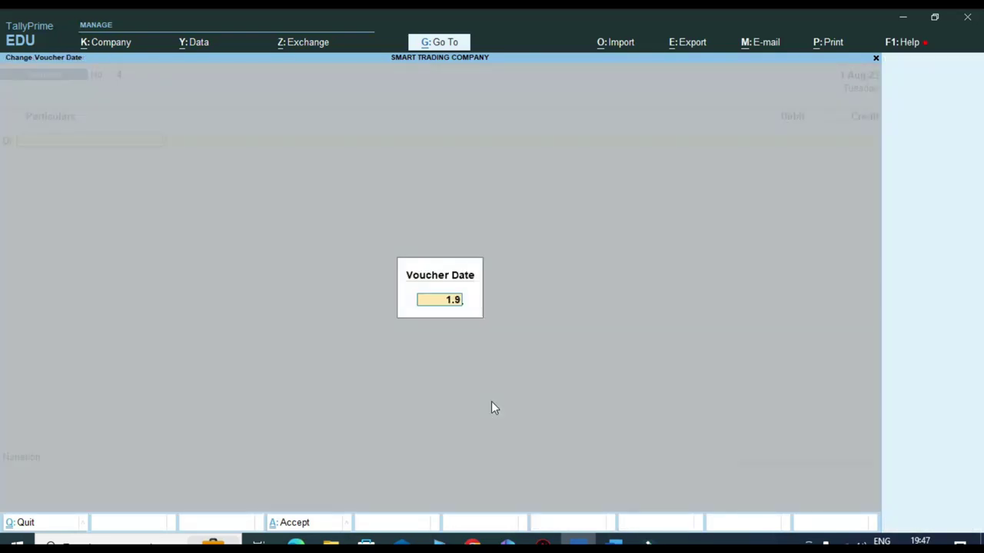
key("Return")
key("Return")
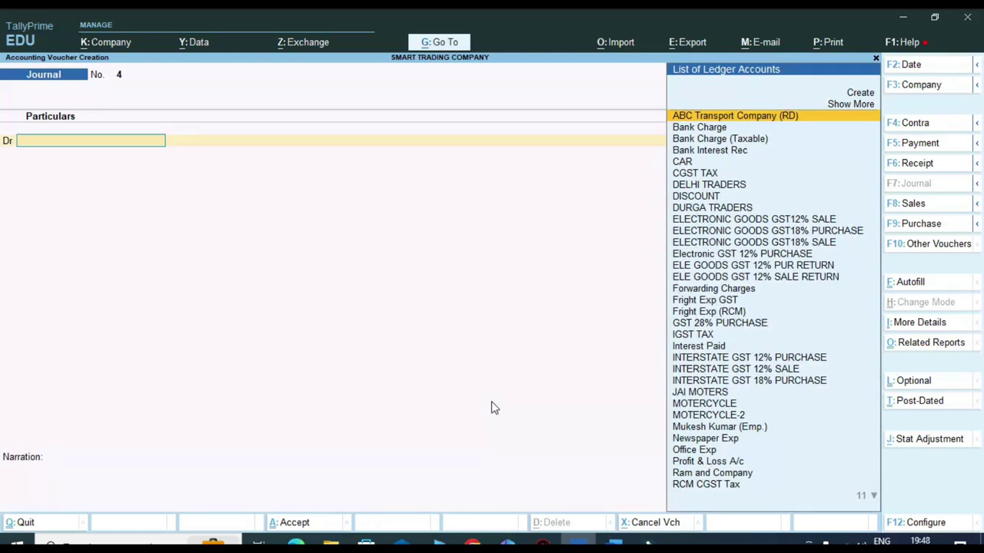
type("INTER")
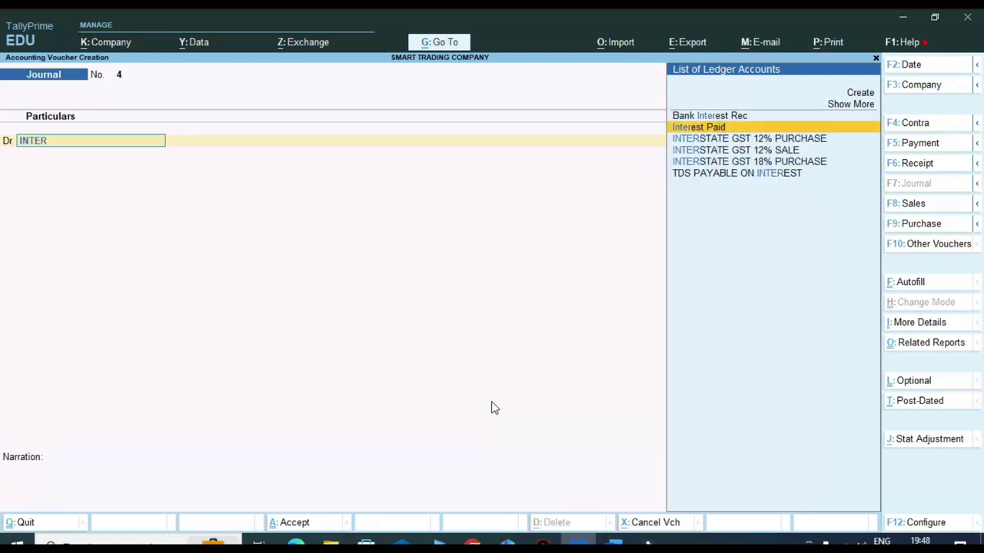
key("Return")
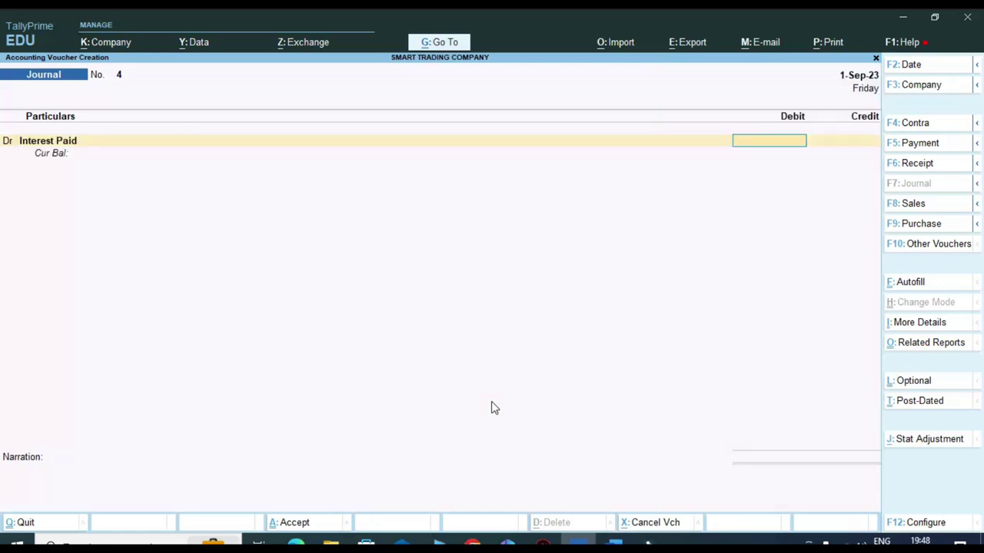
type("10000")
key("Return")
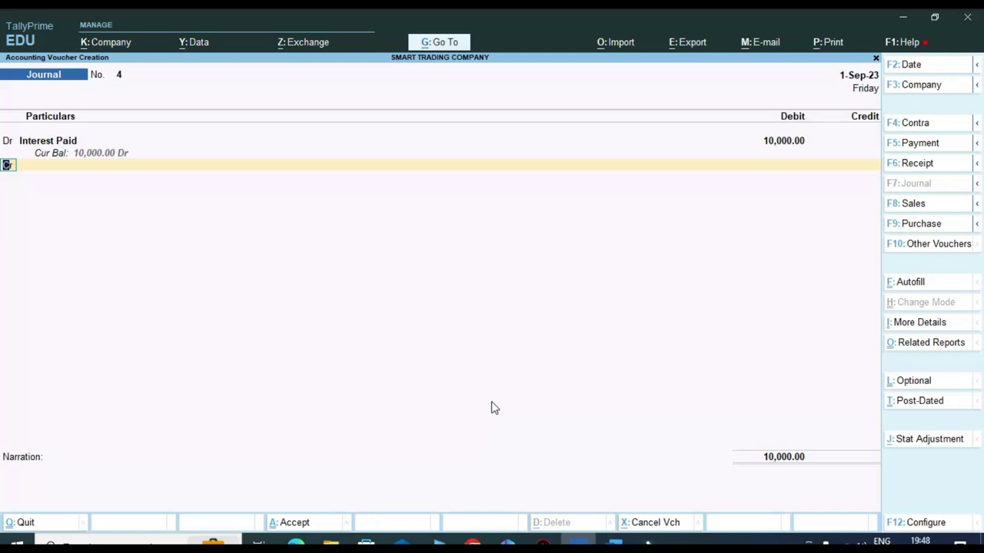
- Credit Ram and Company with 9,000 on the journal
key("Return")
type("RAM")
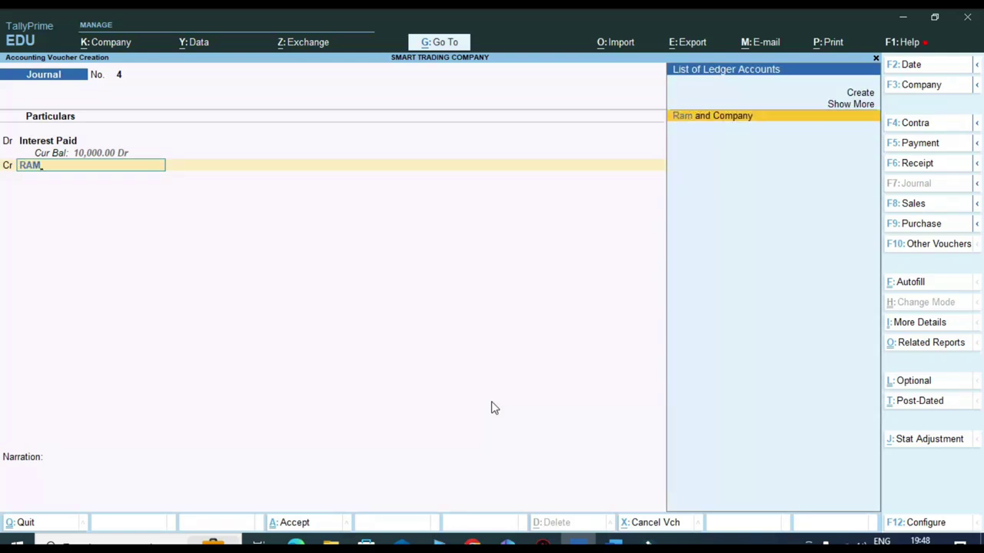
key("Return")
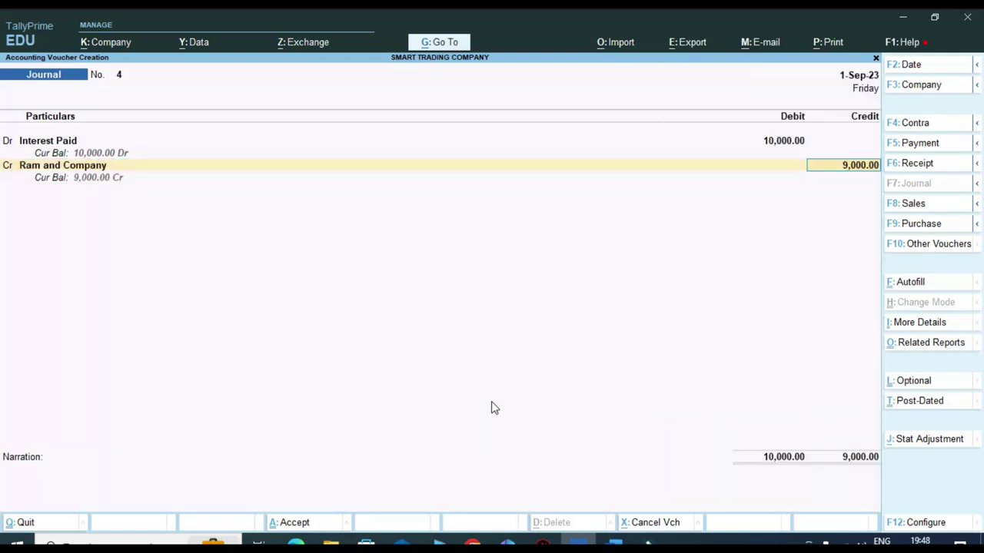
key("ctrl")
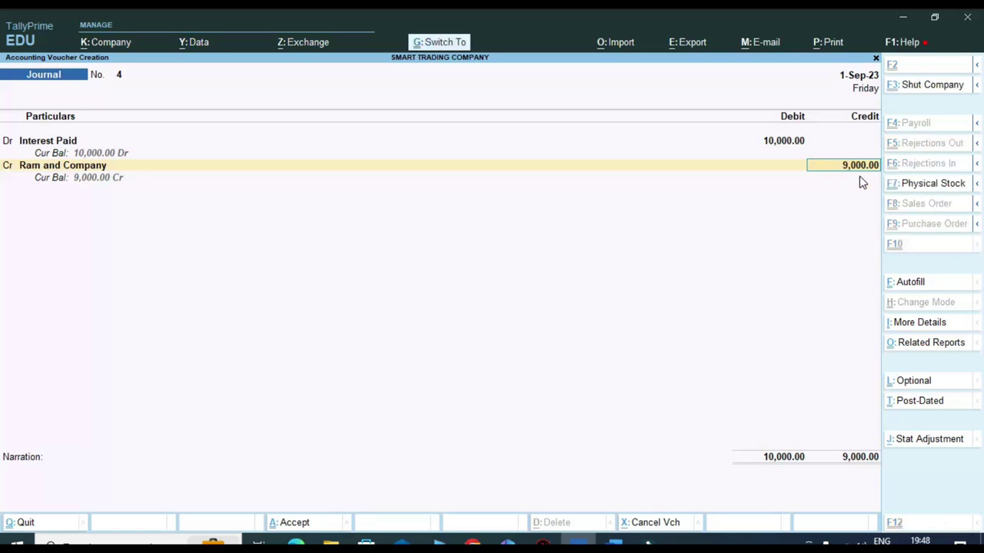
left_click(842, 165)
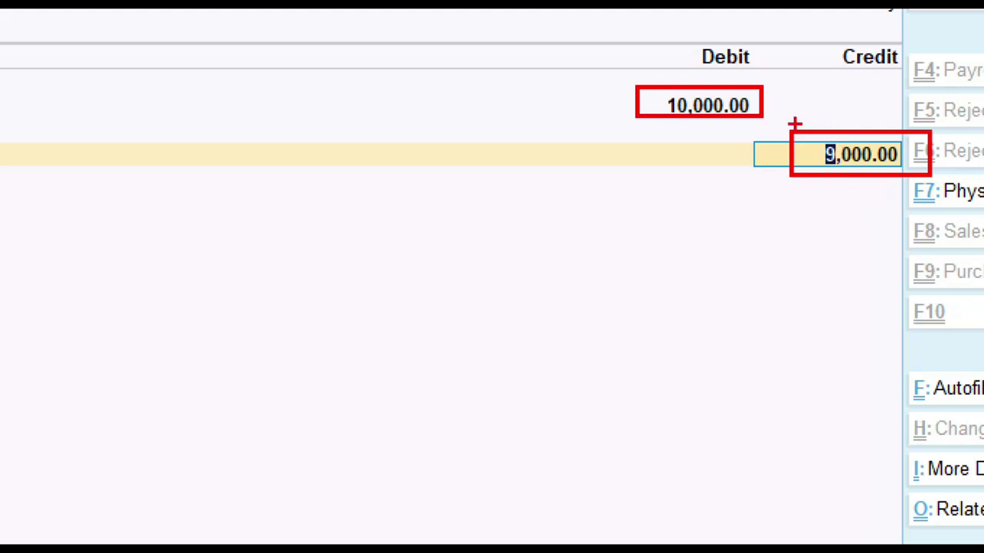
left_click_drag(804, 125, 831, 115)
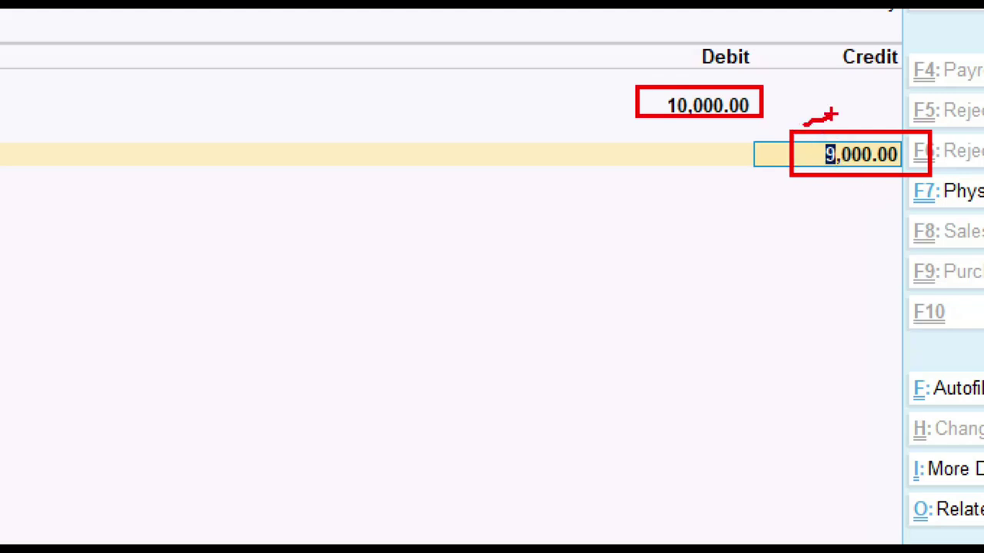
- Record Ram and Company's 9,000 as a new bill reference
key("Return")
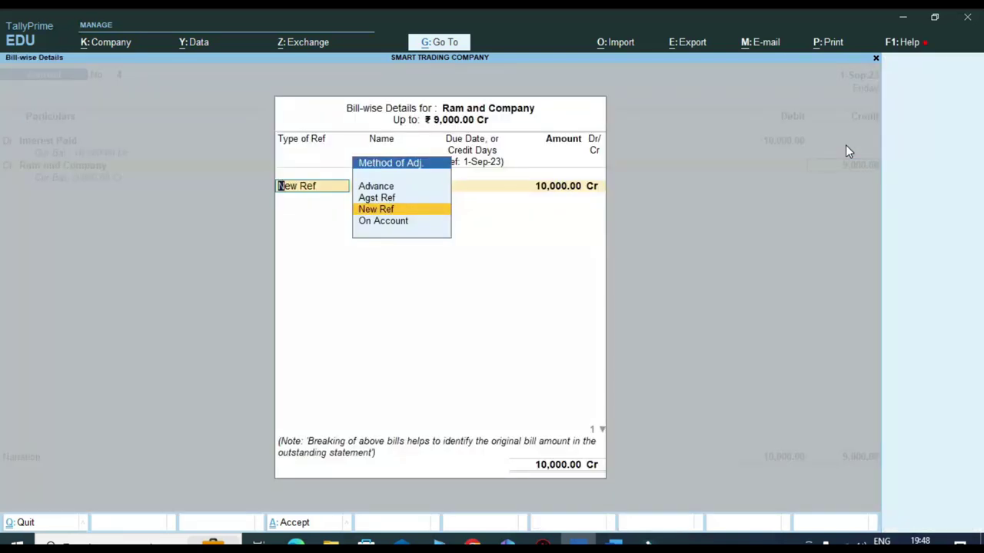
key("Return")
key("Return")
key("Return")
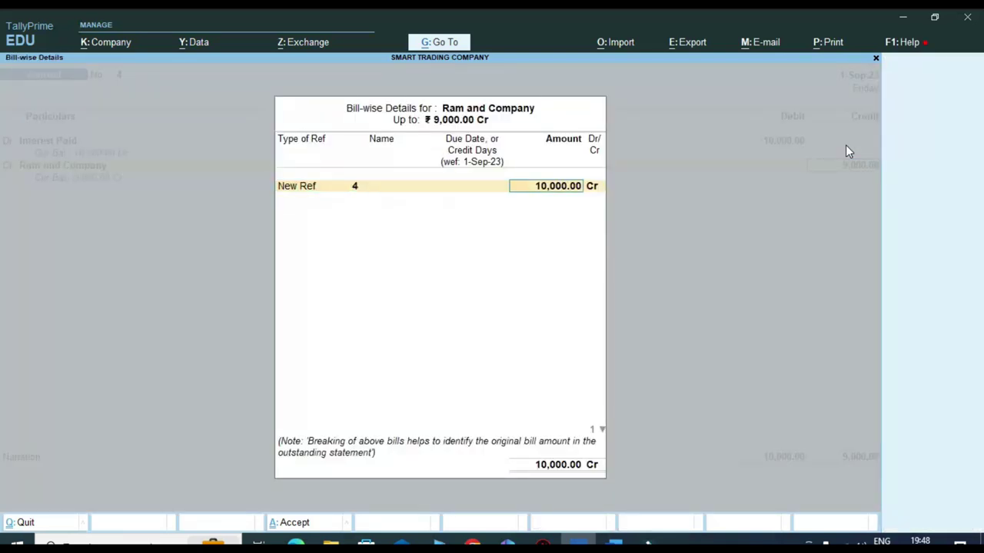
type("90000")
key("BackSpace")
key("Return")
key("Return")
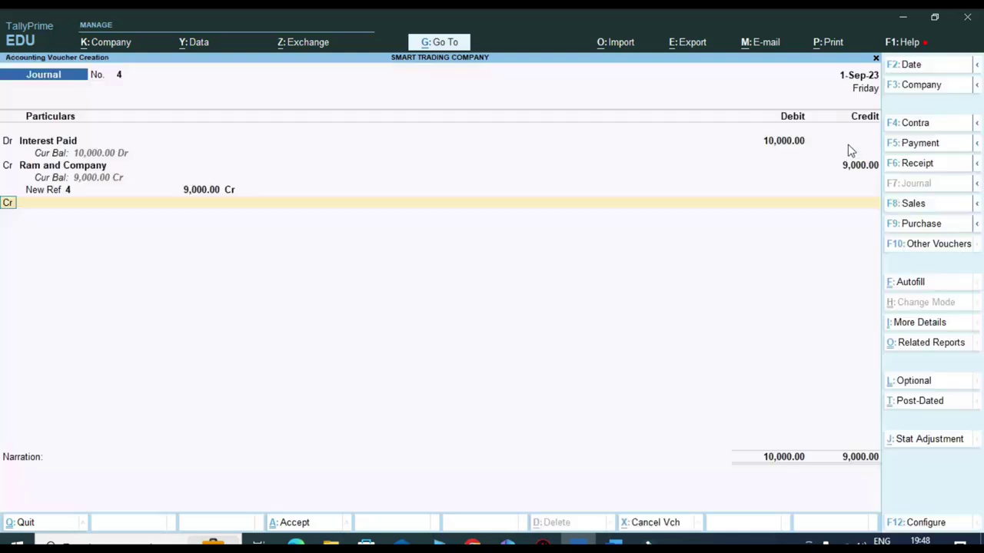
key("Return")
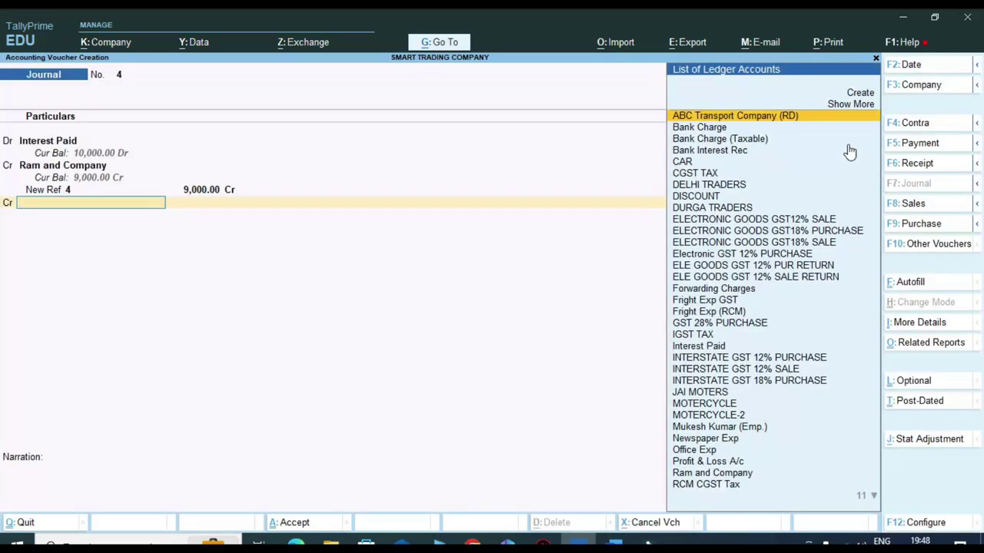
- Credit TDS PAYABLE ON INTEREST with 1,000 and save the journal voucher
type("TDS")
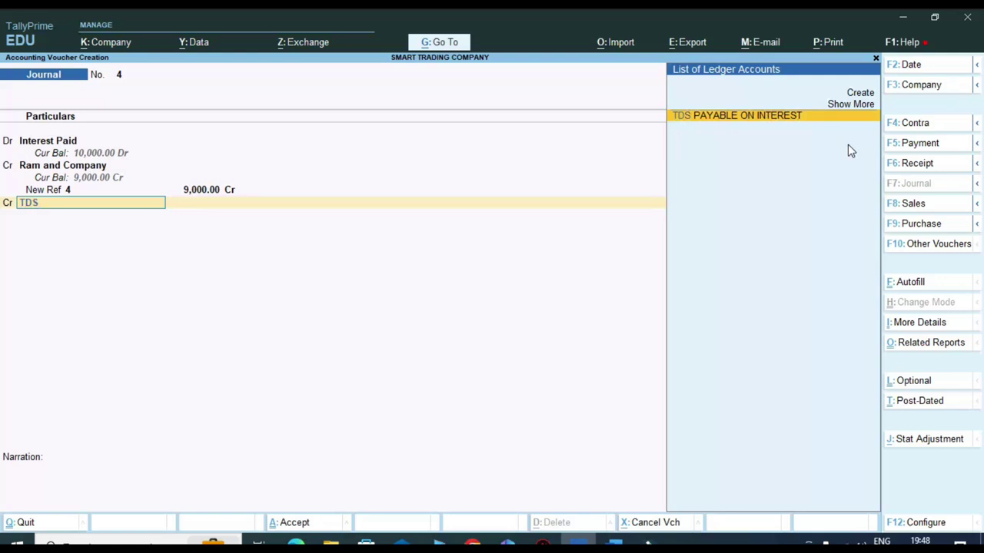
key("Return")
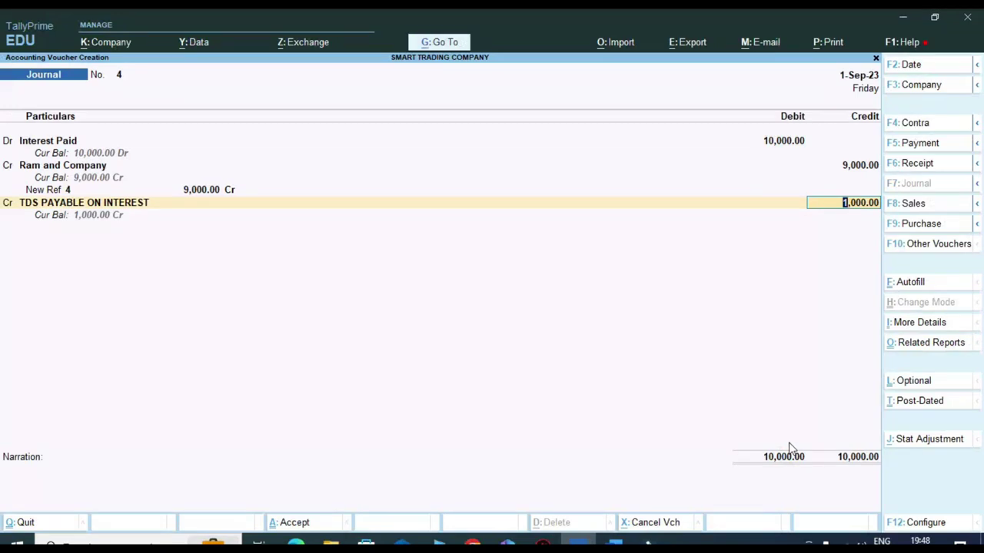
key("Return")
key("Return")
key("Return")
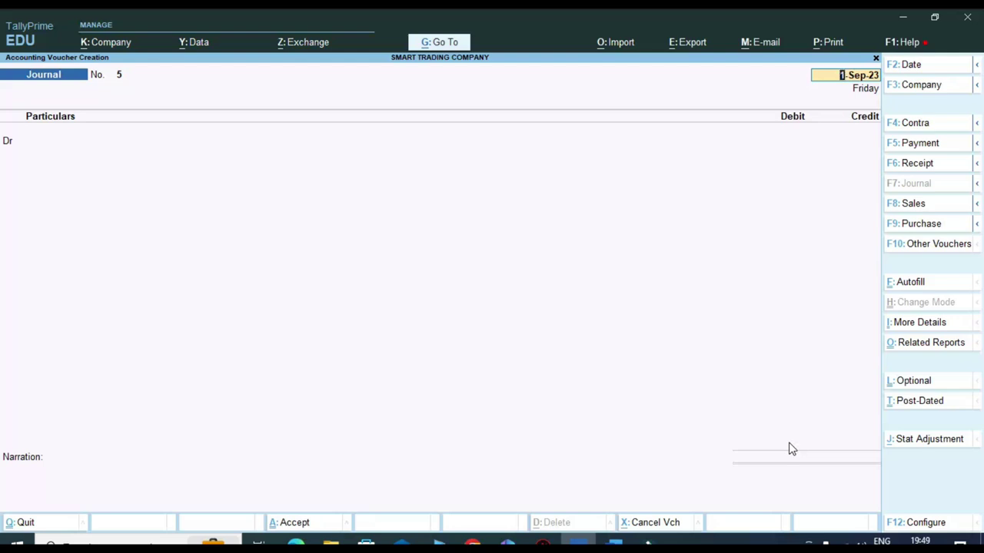
- Leave voucher entry and open Form 26Q from TDS Reports for Jul–Sep 2023
key("Escape")
key("Escape")
key("Escape")
key("n")
key("Up")
key("Up")
key("Return")
key("Down")
key("Down")
key("Down")
key("Down")
key("Down")
key("Down")
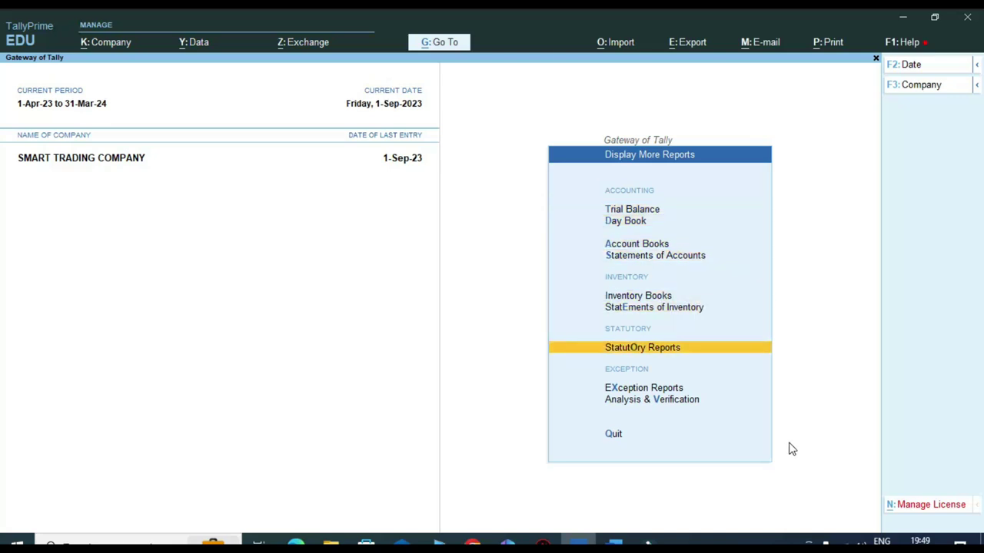
key("Return")
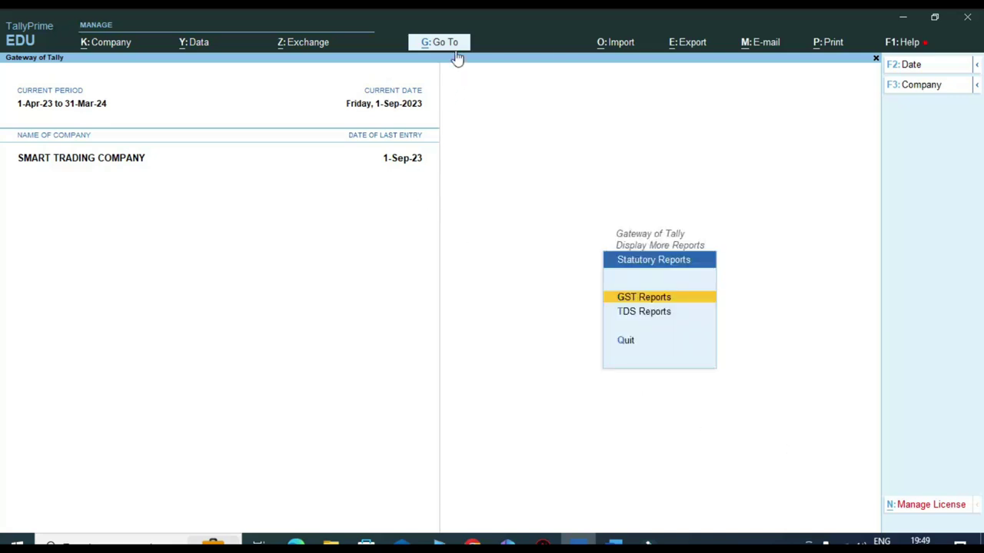
left_click(453, 43)
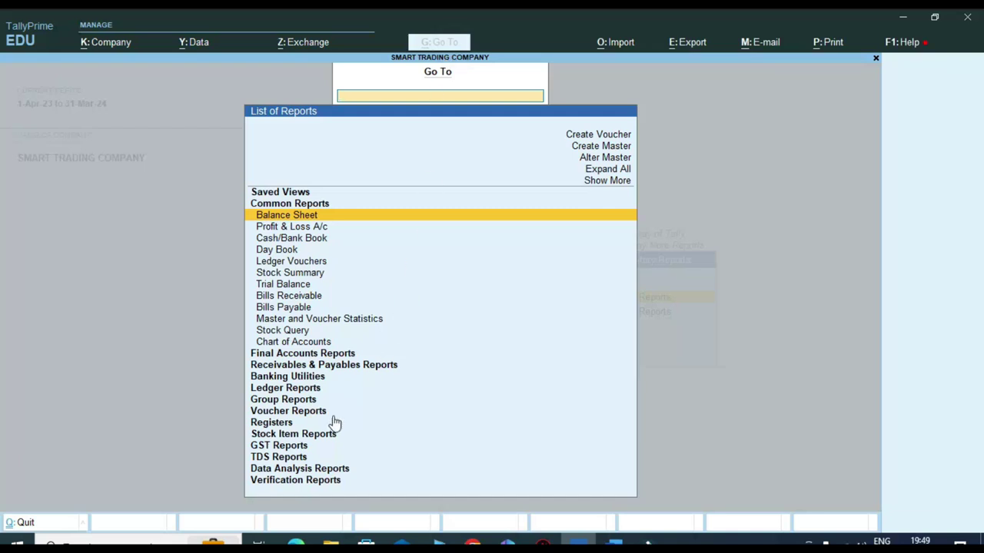
left_click(282, 458)
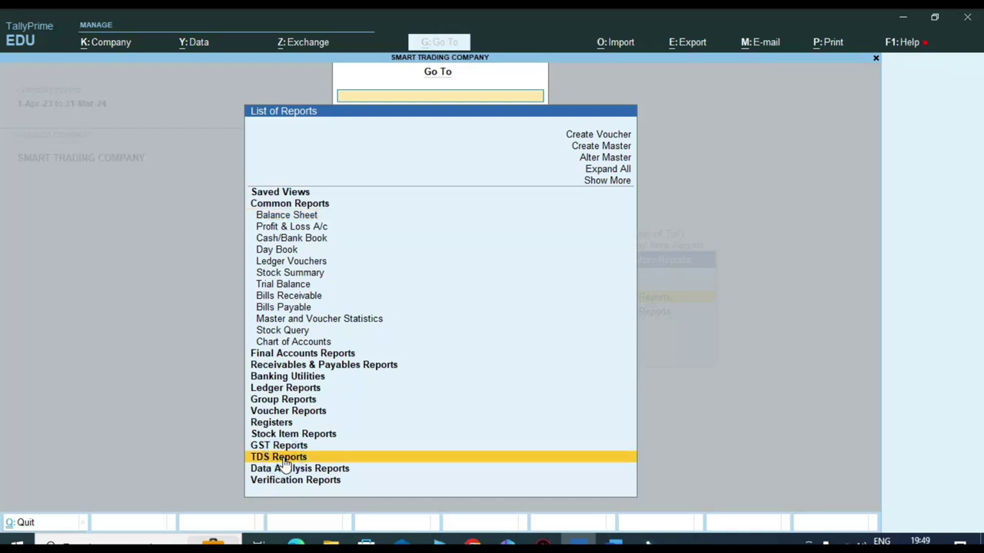
left_click(282, 458)
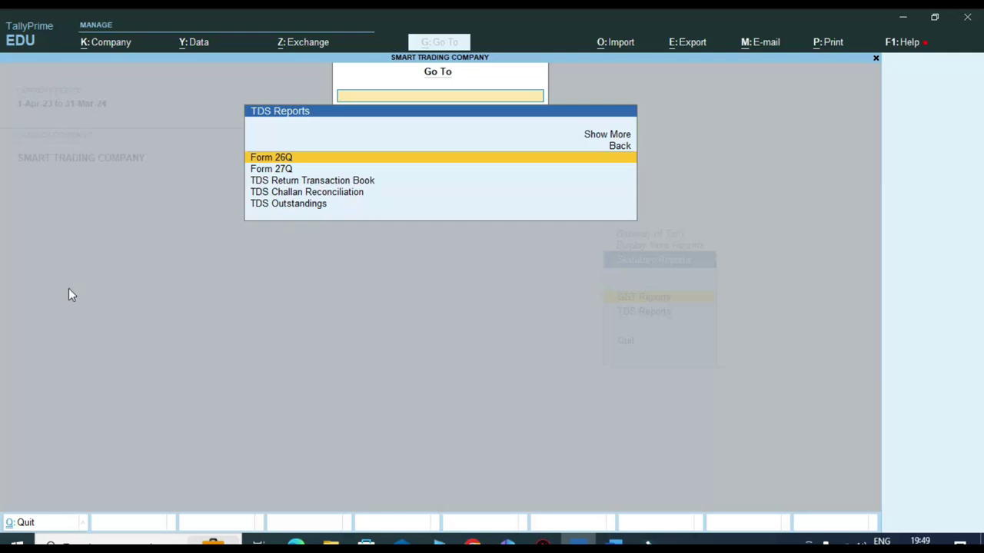
key("Return")
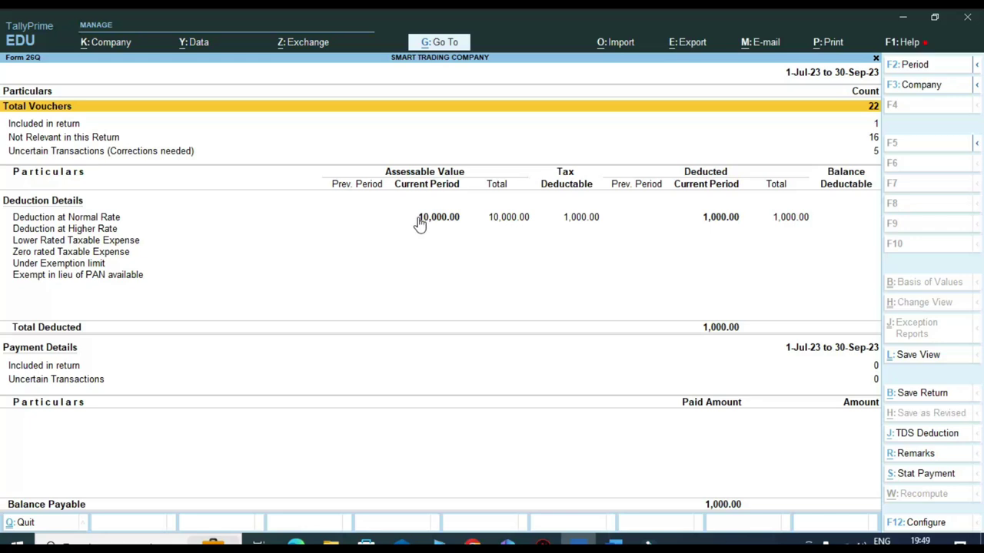
key("ctrl")
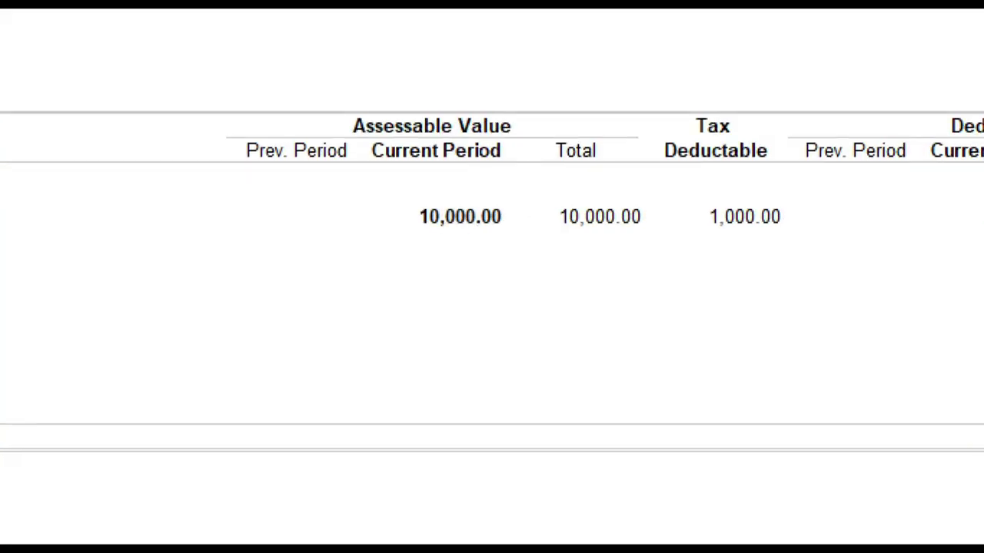
left_click(606, 217)
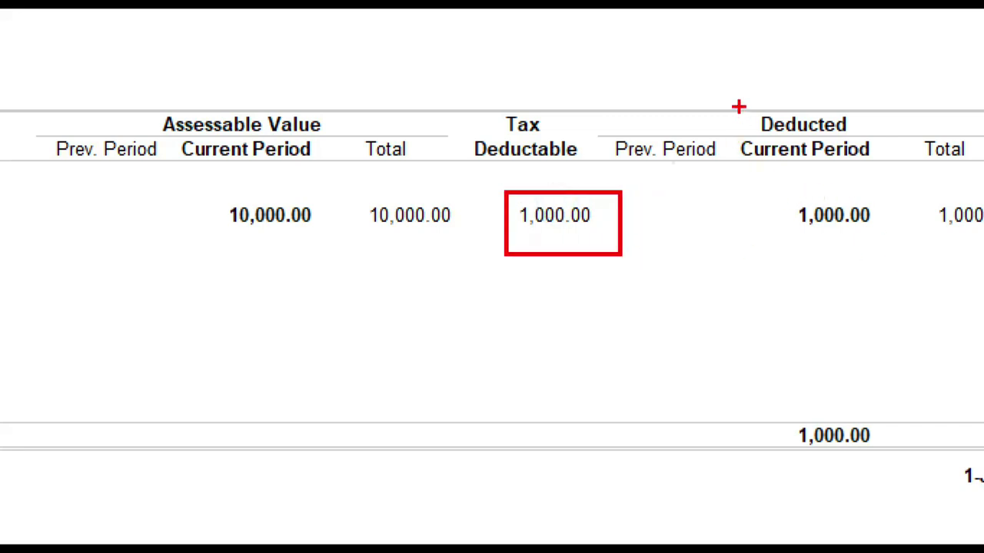
left_click(674, 161)
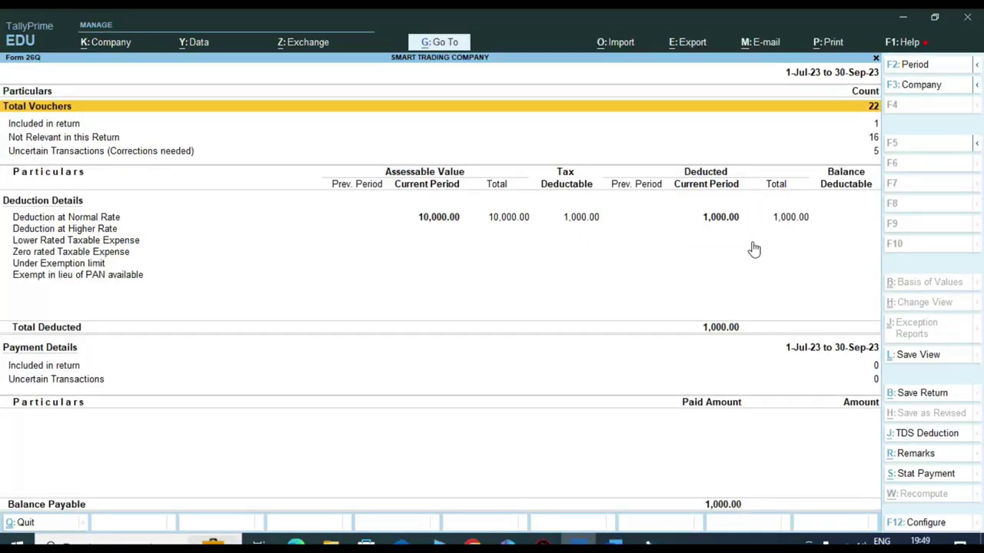
key("Down")
key("Down")
key("Down")
key("Down")
key("Down")
key("Down")
key("Down")
key("Down")
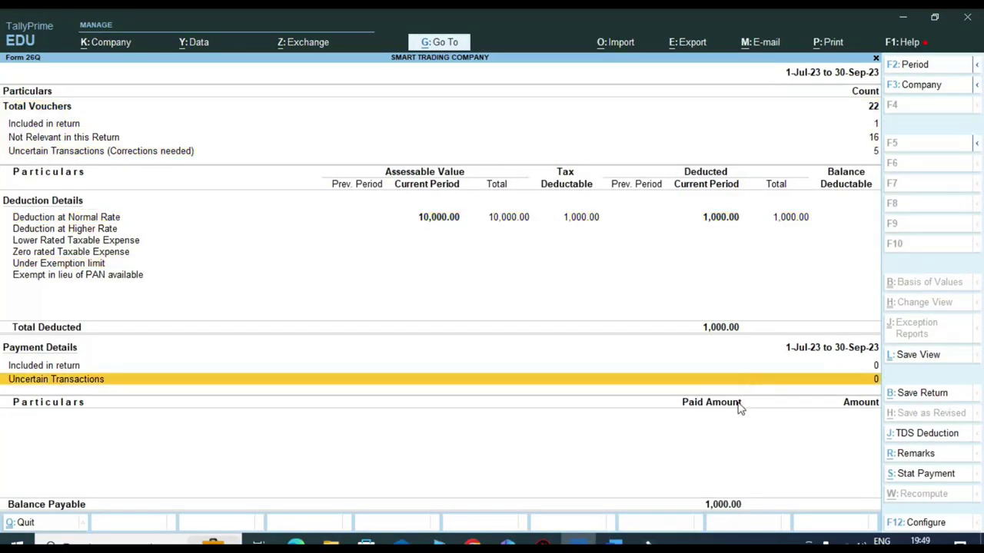
key("ctrl")
- Start a TDS Deduction journal for Ram and Company, till 1-Sep-23, nature Interest (TDS)
left_click(955, 438)
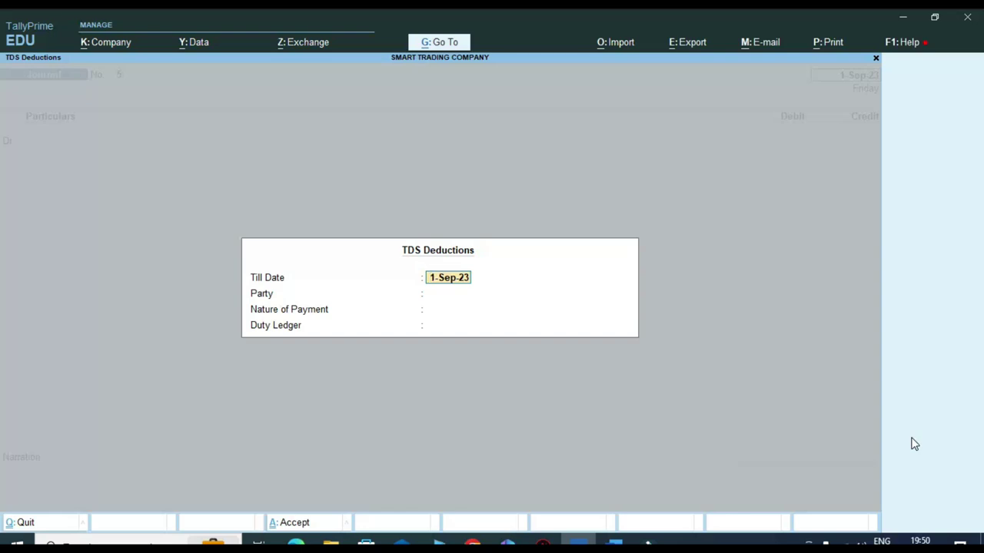
key("Return")
key("Return")
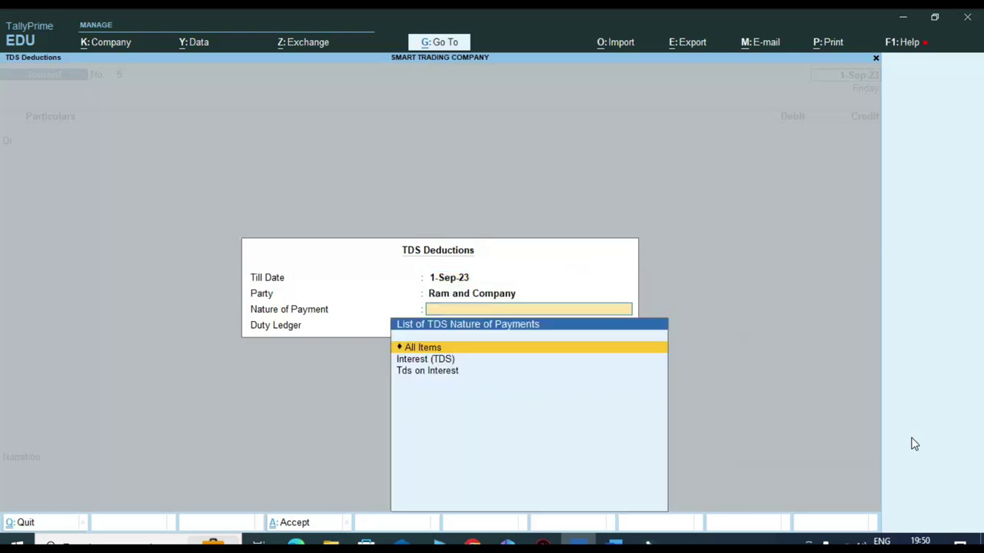
key("Down")
key("Return")
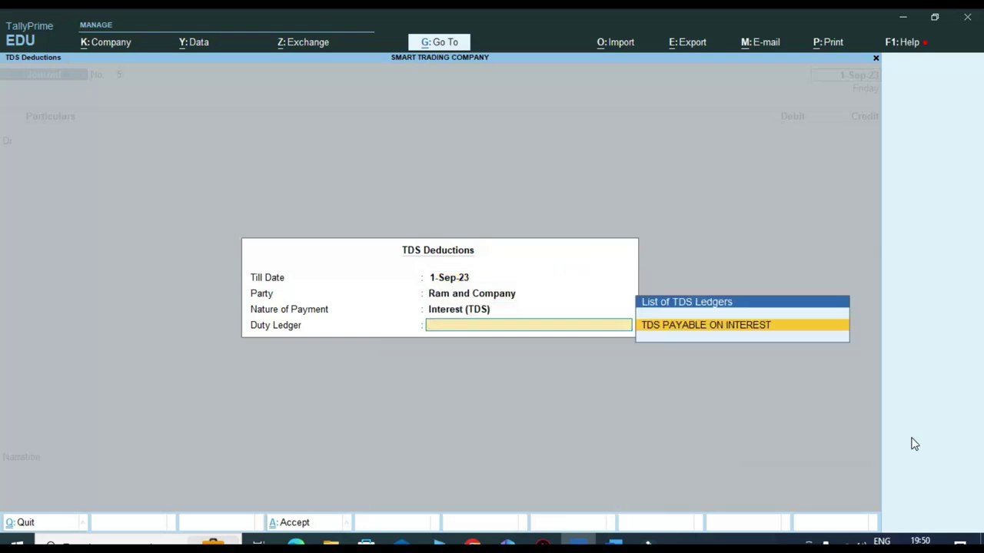
key("Return")
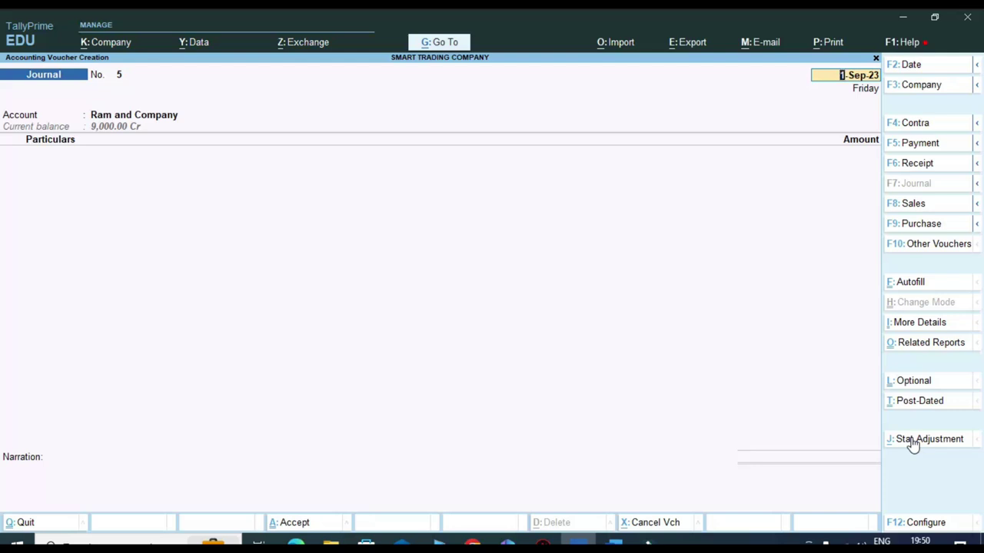
- Quit the unsaved journal voucher No. 5 and return to the Gateway of Tally
key("Escape")
right_click(910, 438)
key("y")
key("Escape")
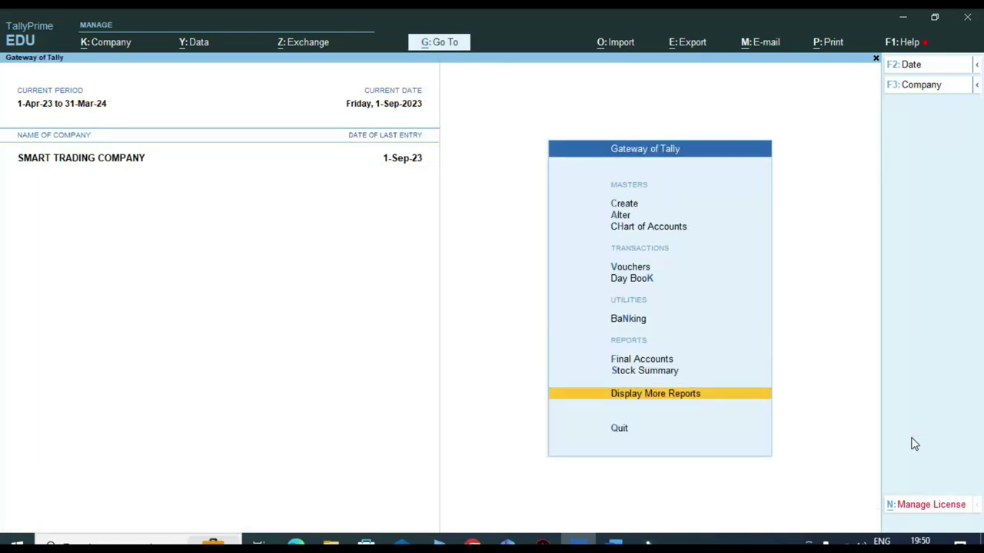
- Open the detailed Balance Sheet and confirm TDS PAYABLE ON INTEREST shows 1,000.00 credit under Duties & Taxes
key("Up")
key("Up")
key("Return")
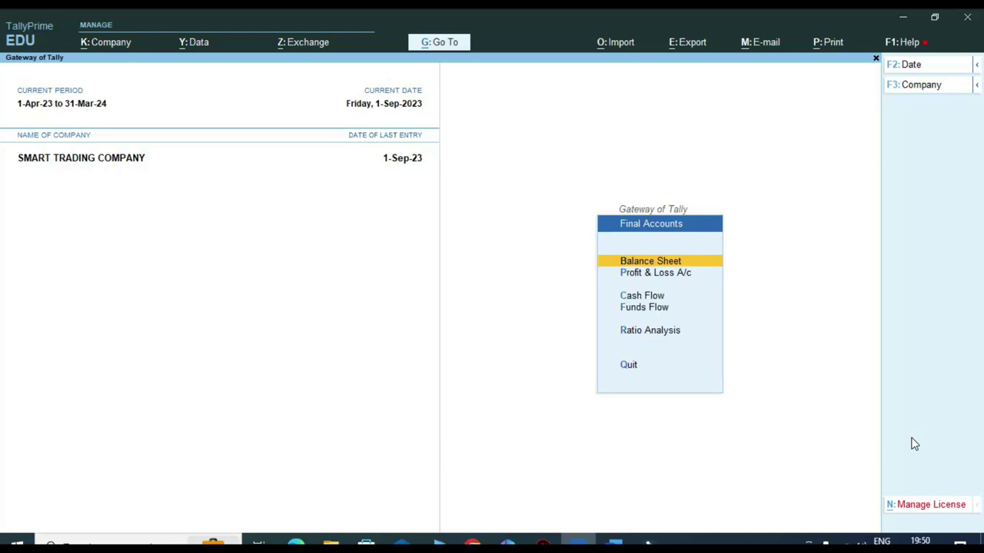
key("Return")
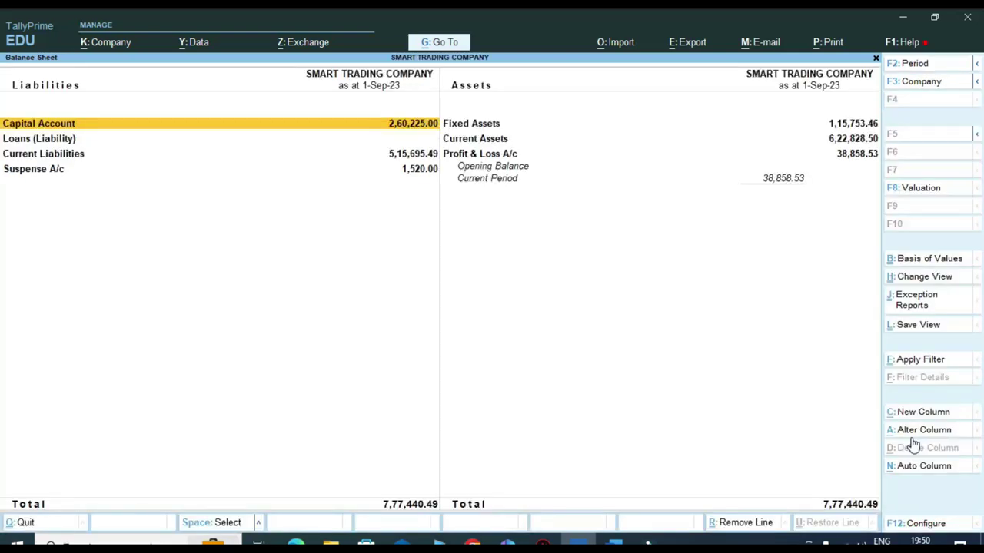
key("alt+F5")
key("Down")
key("Down")
key("Down")
key("Down")
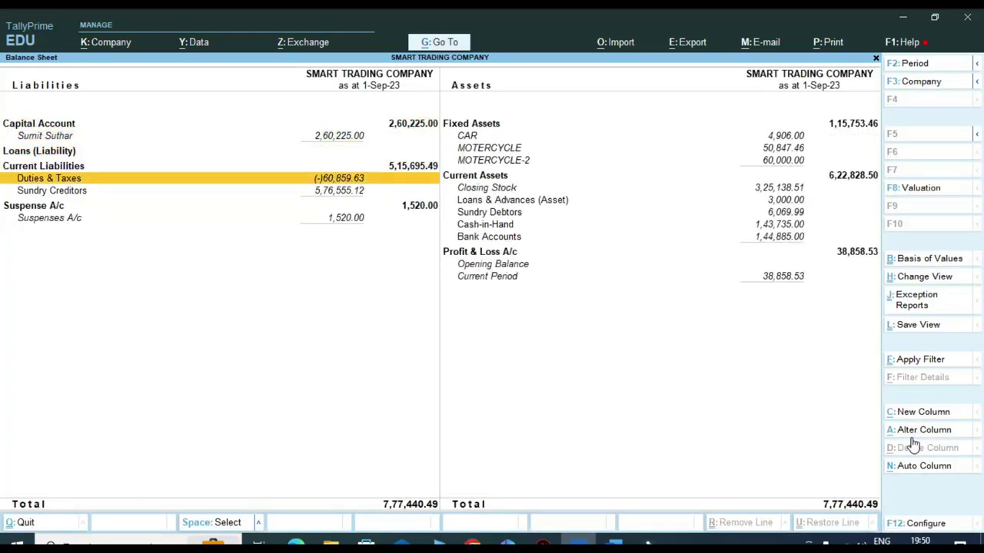
key("Return")
key("Down")
key("Down")
key("Down")
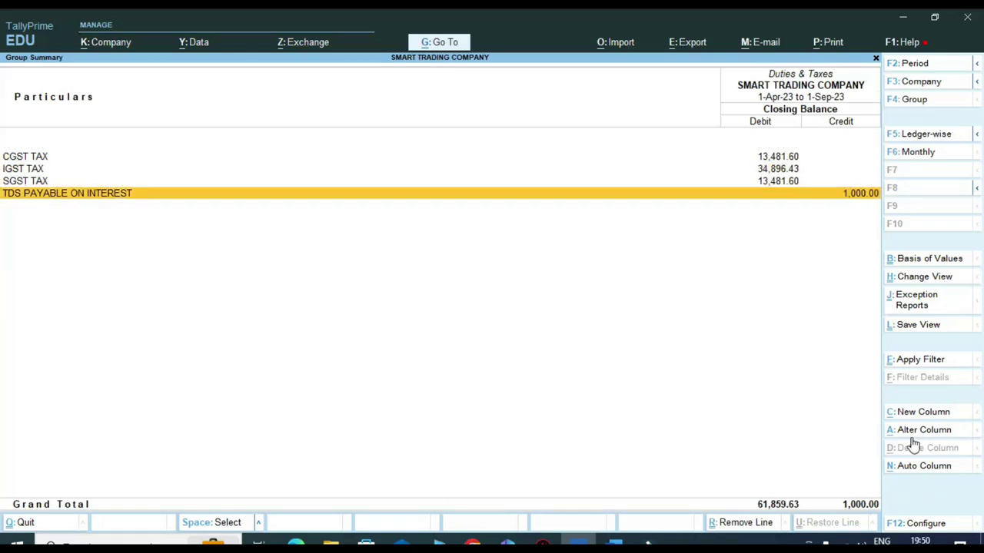
key("ctrl")
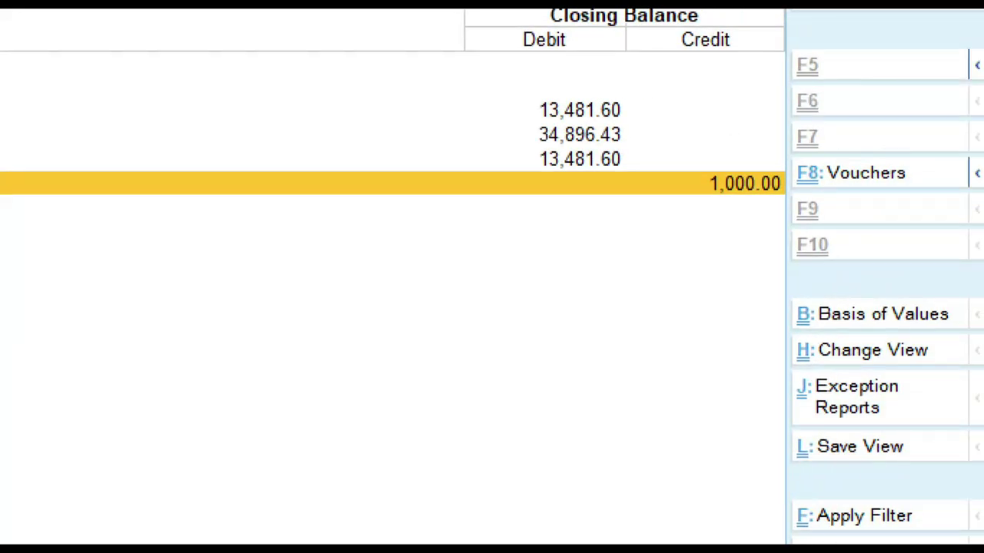
key("Escape")
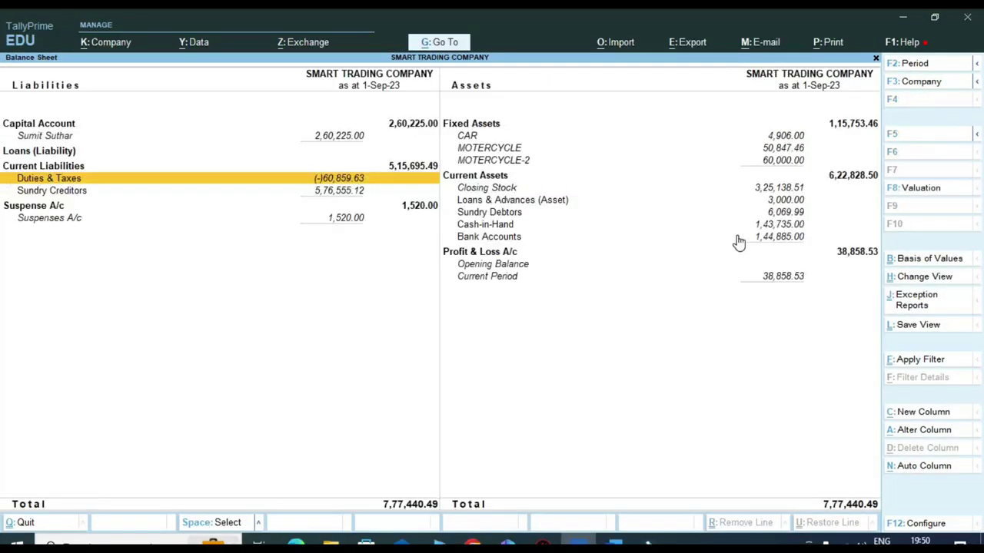
key("Escape")
key("Escape")
key("Escape")
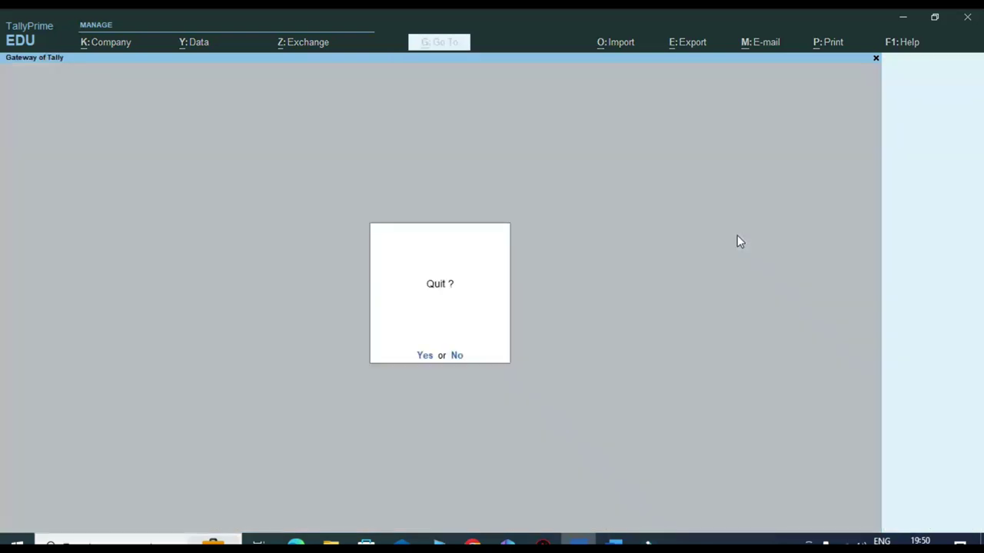
- Stay in Tally and start a Payment voucher dated 1-Oct-23
key("n")
key("v")
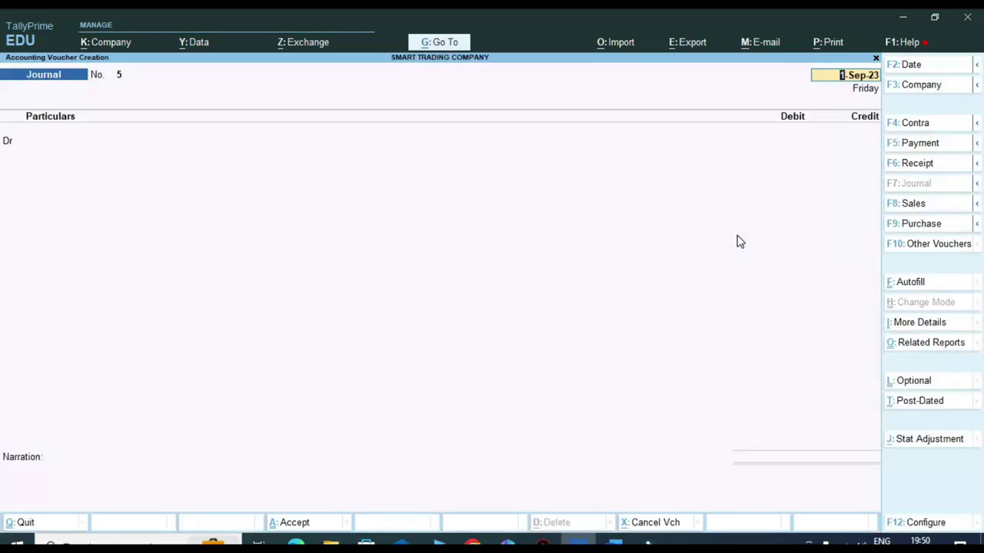
key("F5")
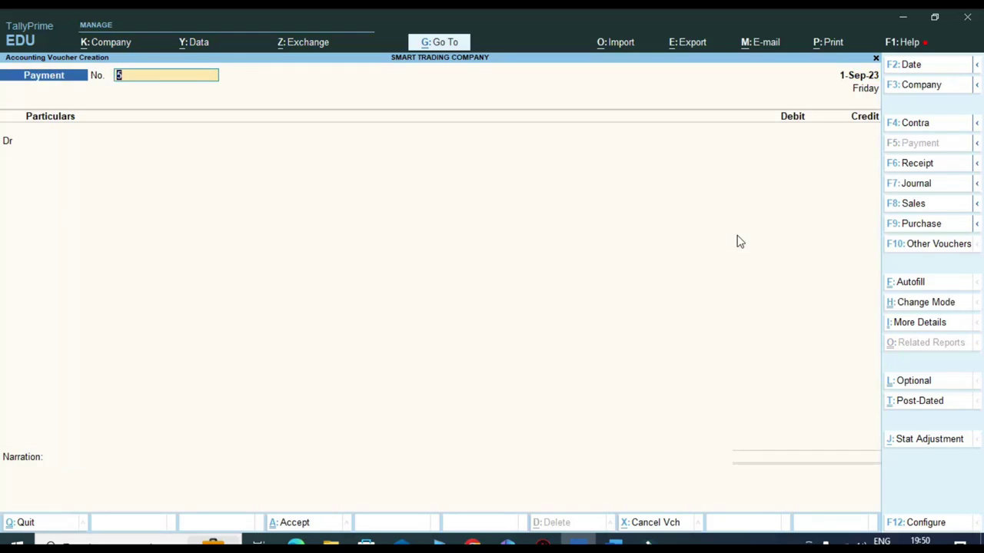
key("F2")
type("1.10")
key("Return")
key("Return")
key("Return")
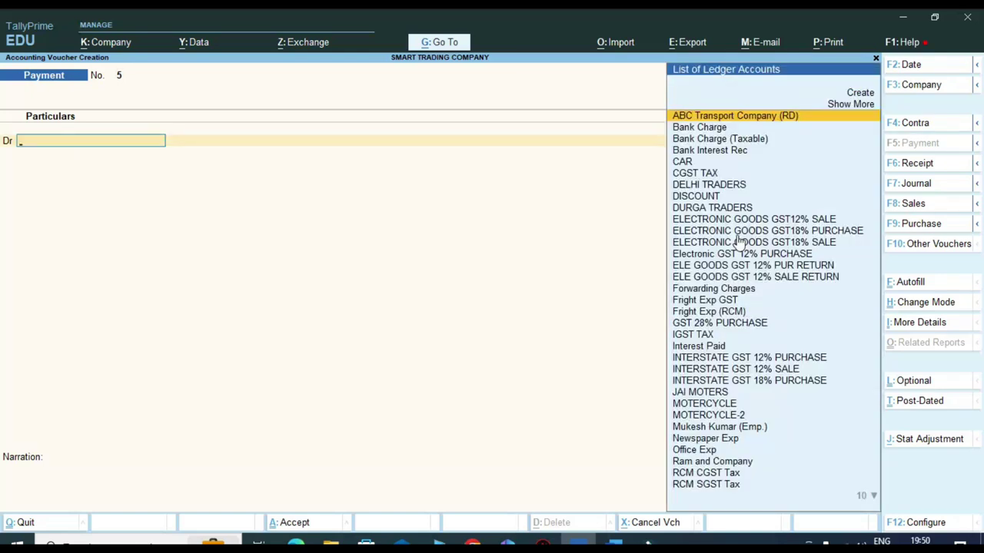
- Debit TDS PAYABLE ON INTEREST 1,000.00 against the existing Jrnl / 4 / 45 reference
type("tds")
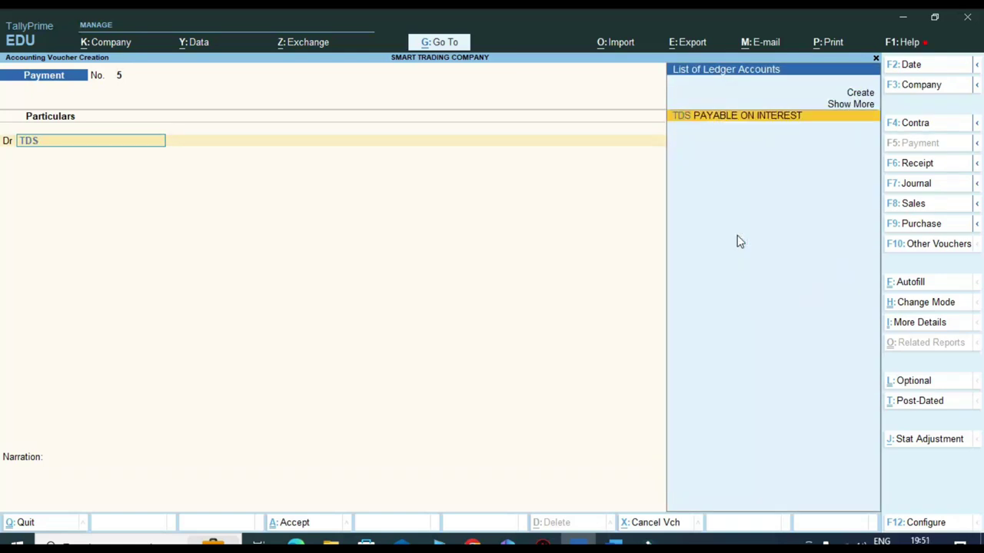
key("Return")
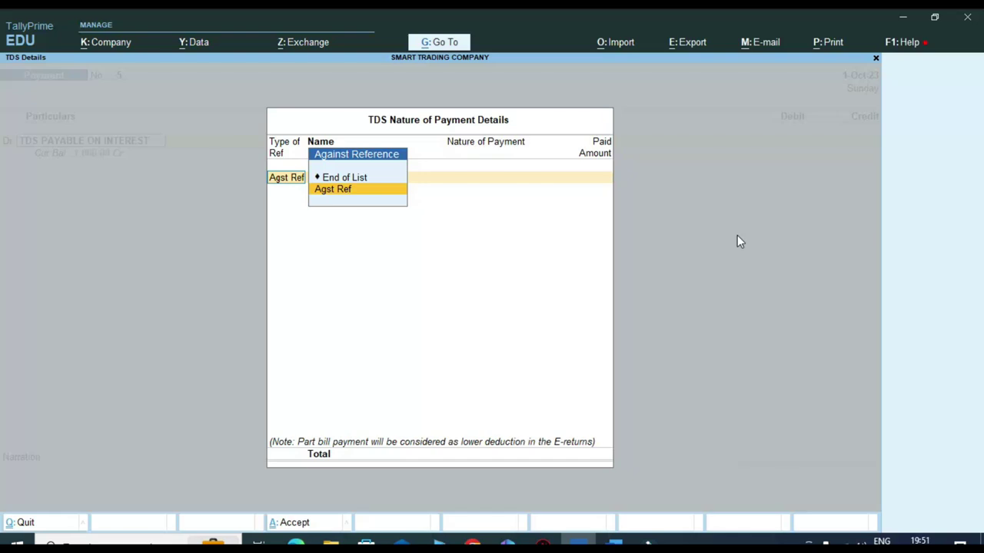
key("Return")
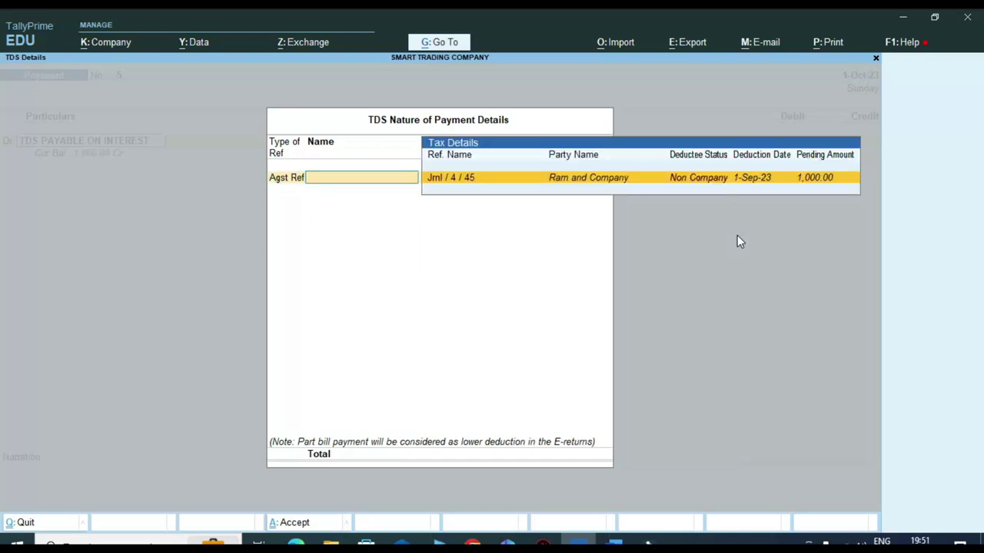
key("Return")
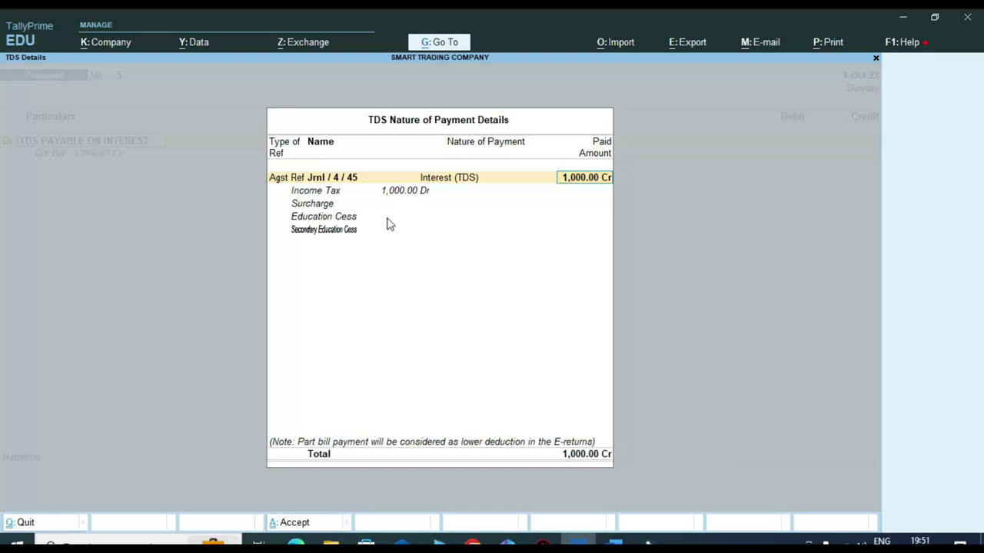
key("Return")
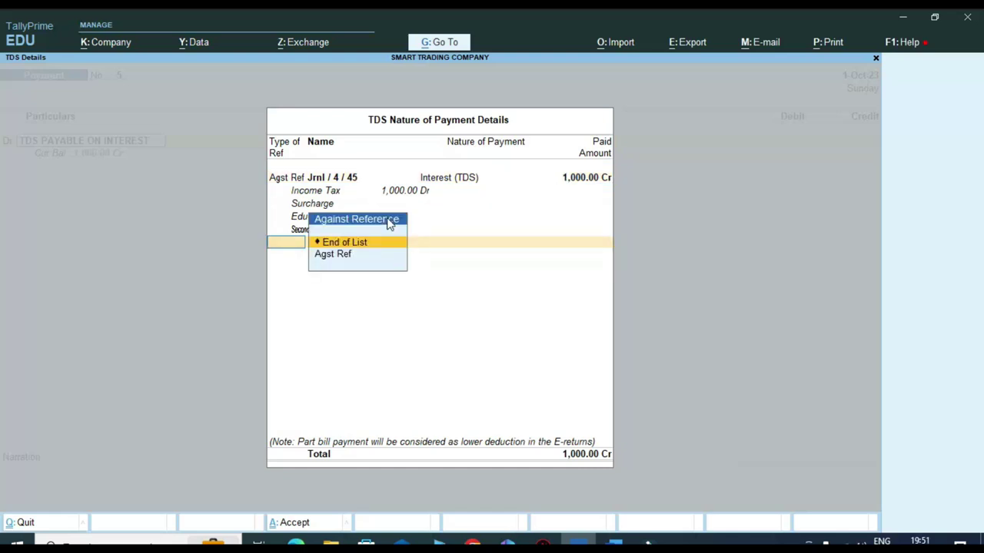
key("Return")
key("Return")
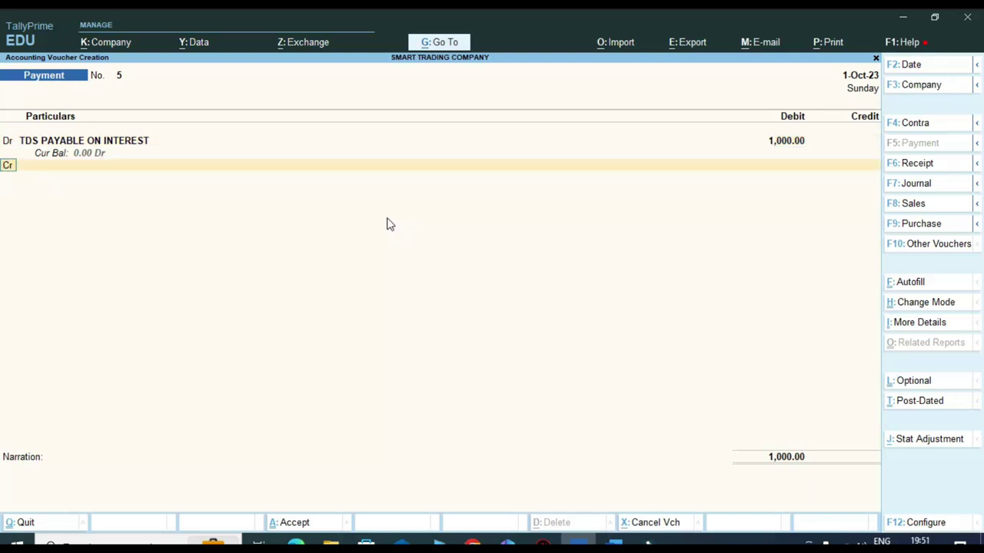
- Credit Bank of India for the payment and save the voucher
type("BAN")
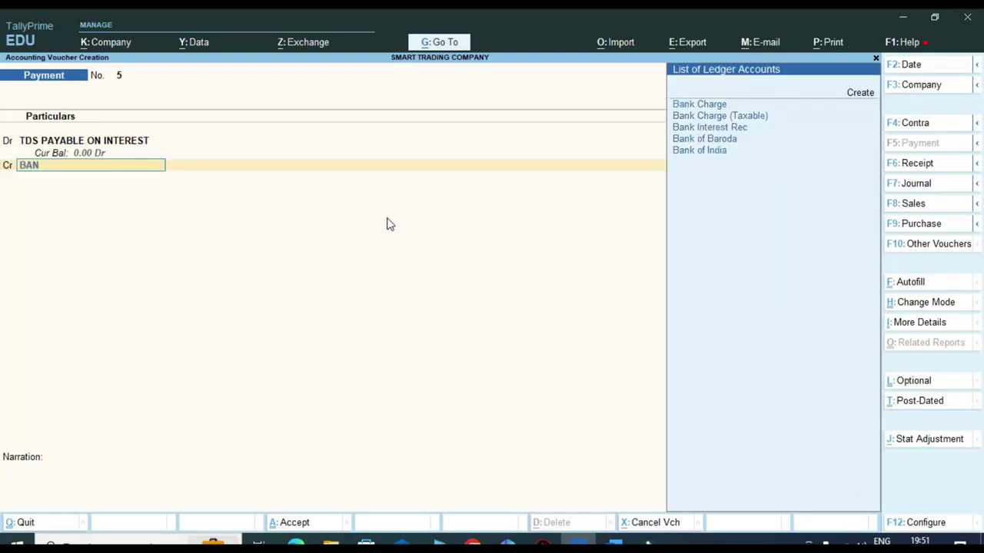
key("Down")
key("Down")
key("Down")
key("Down")
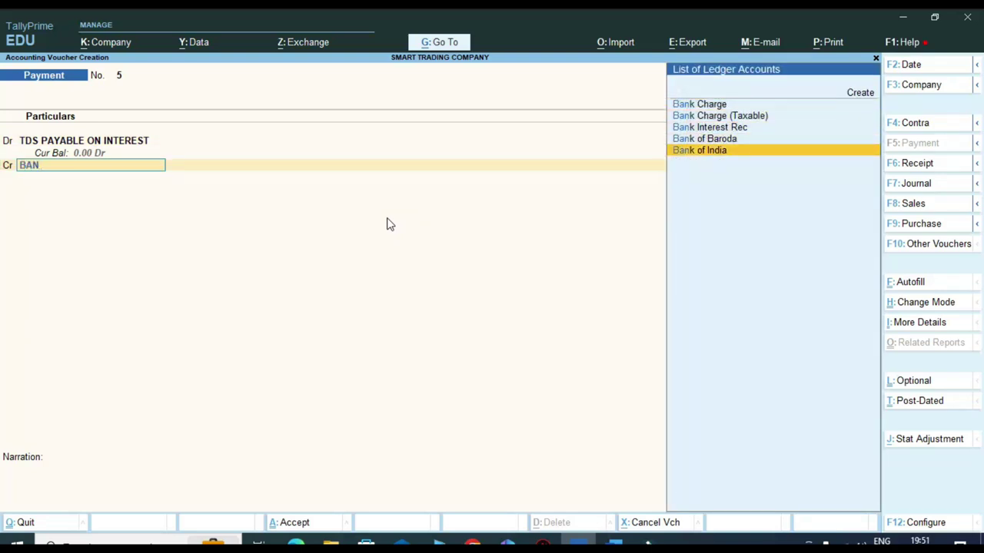
key("Return")
key("Return")
key("Return")
key("Return")
key("Return")
key("Return")
key("Return")
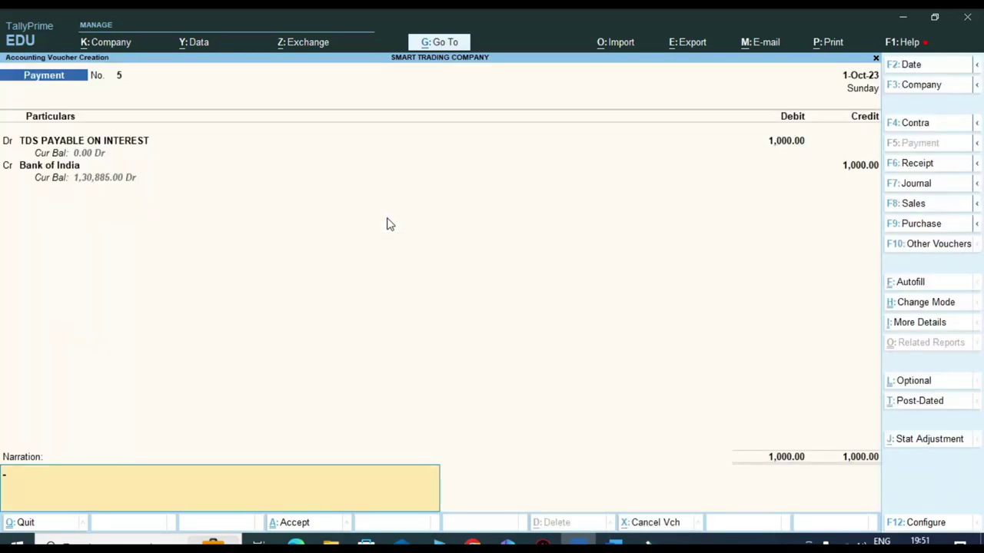
key("Return")
key("Return")
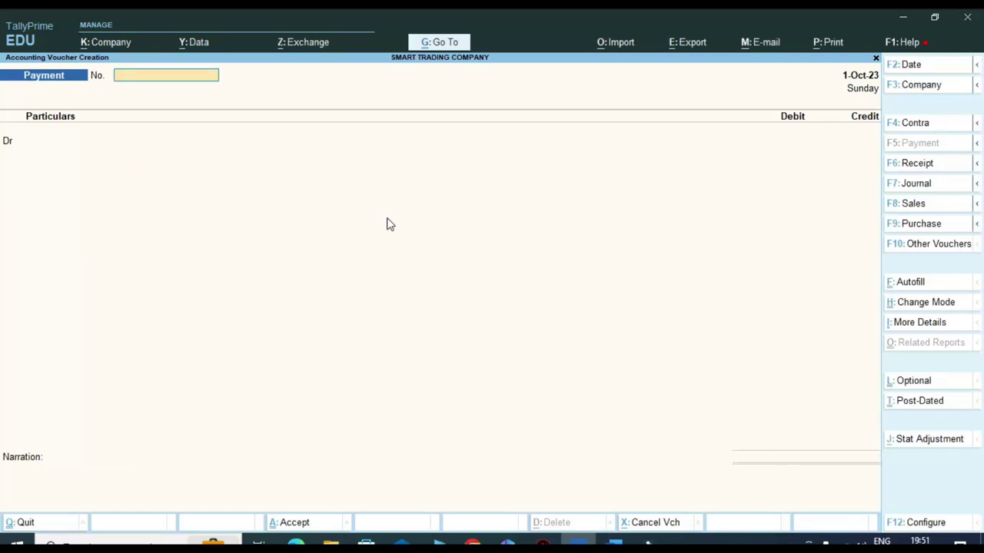
- Open the Form 26Q report from the statutory TDS reports
key("Escape")
key("Return")
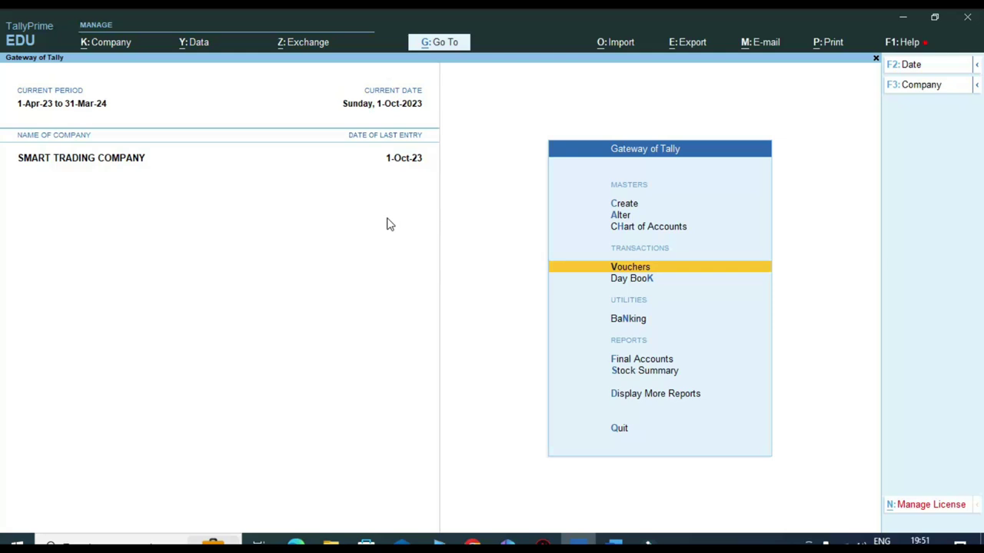
key("d")
key("Down")
key("Up")
key("Up")
key("Up")
key("Up")
key("Return")
key("Down")
key("Return")
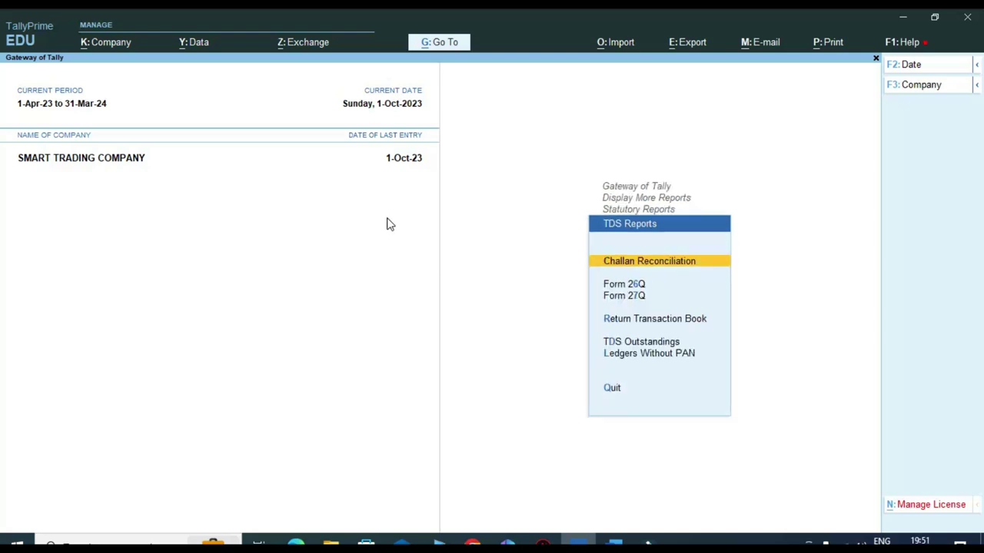
key("Down")
key("Return")
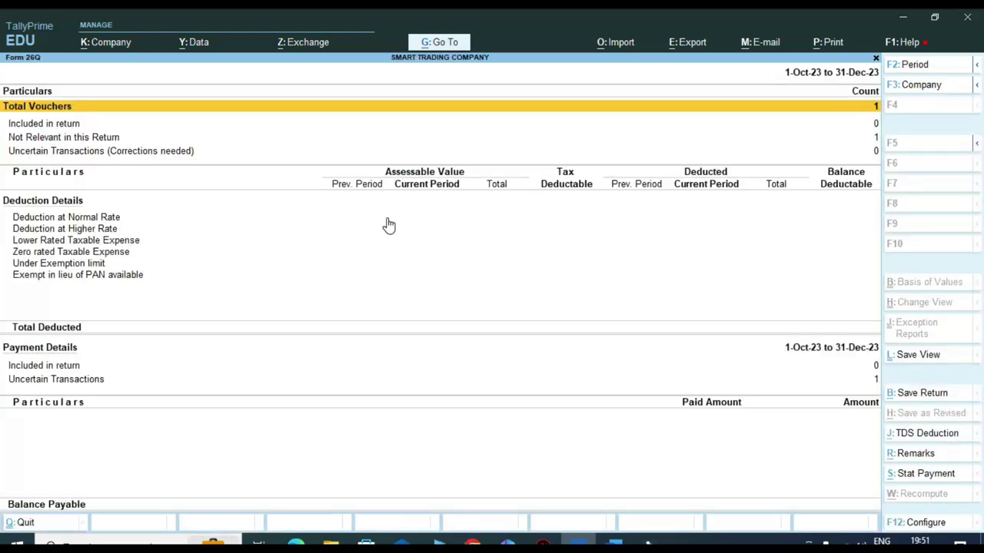
- Set the Form 26Q period to 1-Sep-23 through 1-Oct-23, review the 1,000.00 balance payable, then close it
key("F2")
type("1-9")
key("Return")
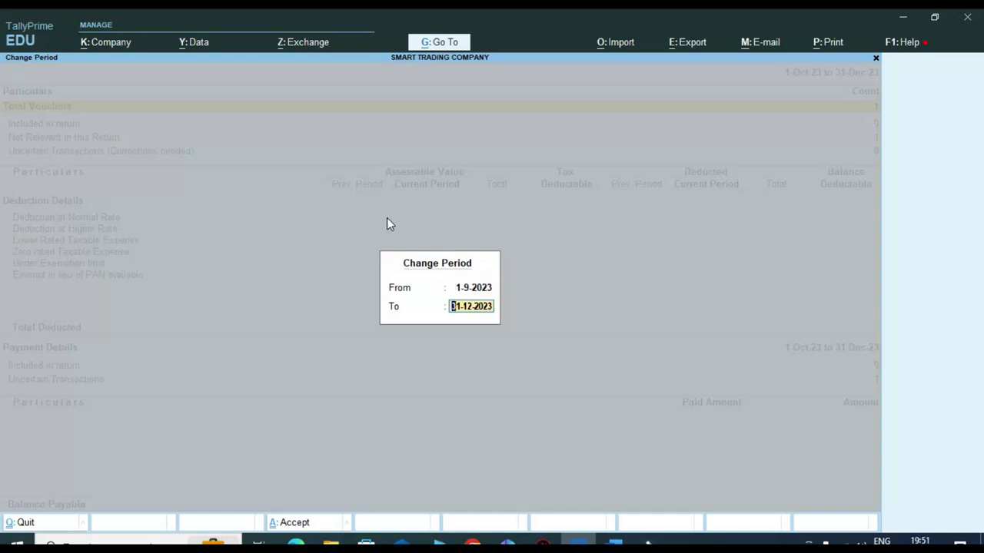
type("1.10")
key("Return")
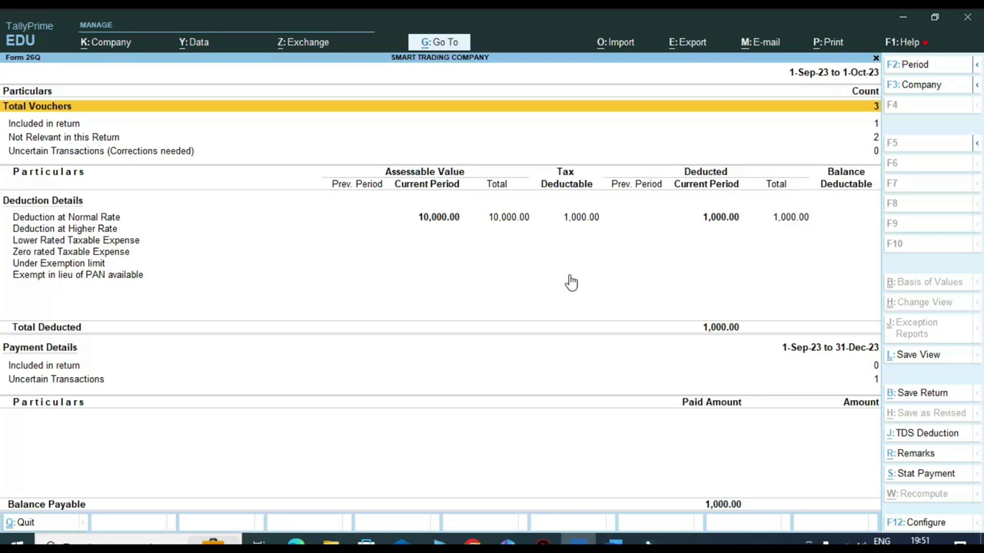
key("Escape")
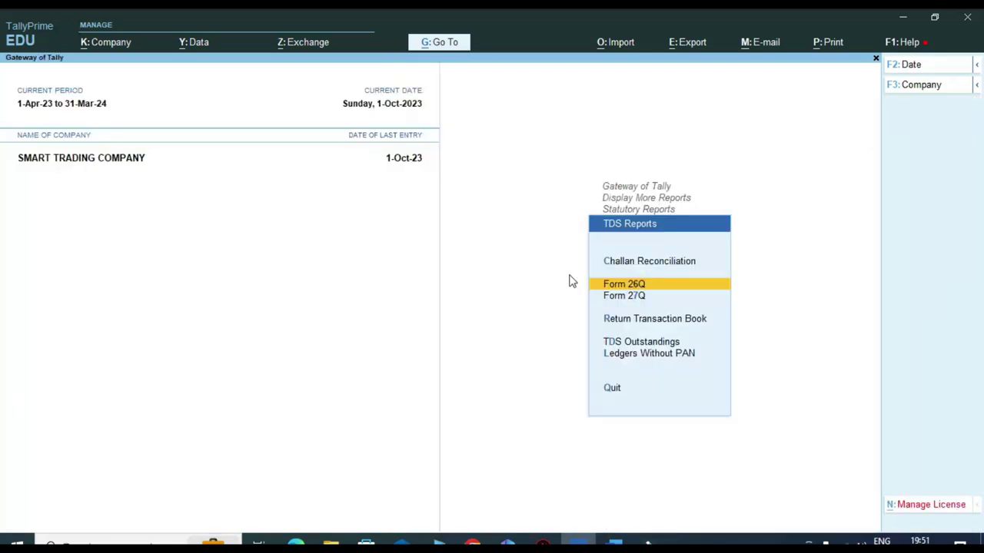
- Start reconciling the TDS interest challan for quarter 1-7-2023 to 1-10-2023
key("Up")
key("Return")
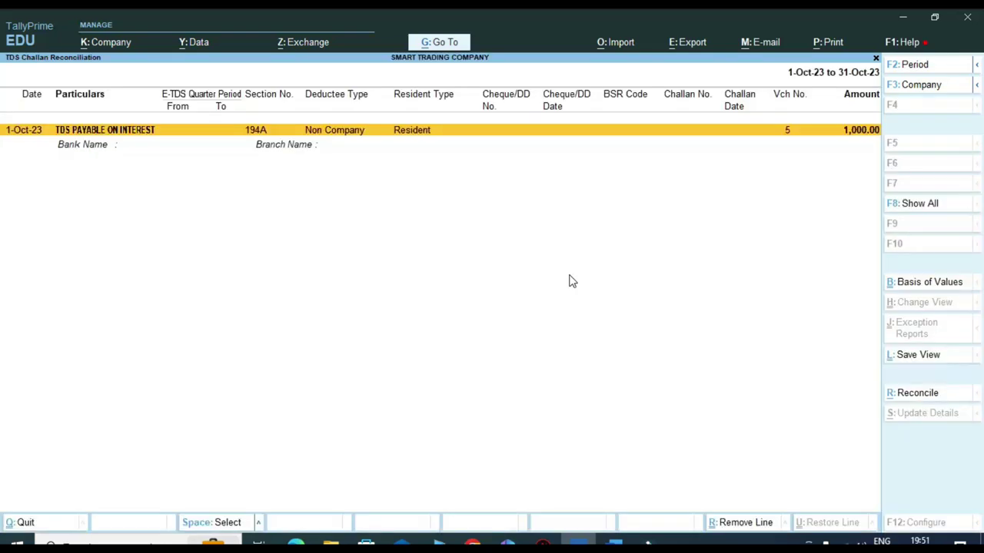
left_click(926, 395)
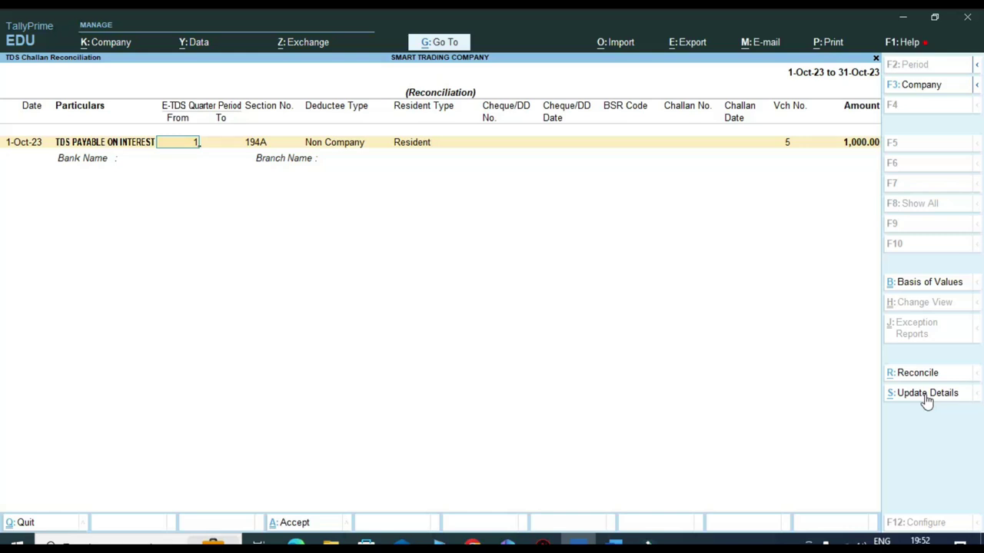
type("-7")
key("Return")
type("1-10")
key("Return")
key("Return")
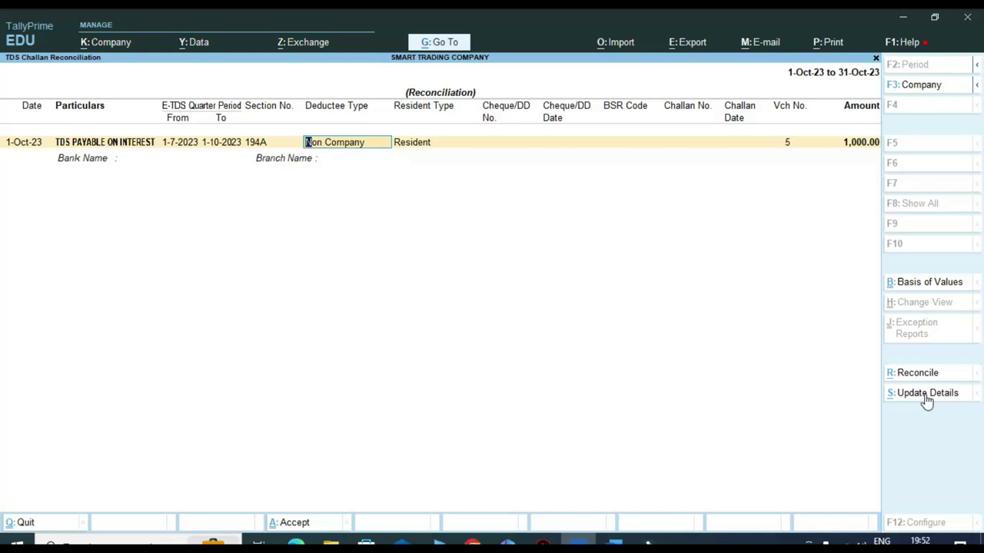
key("Return")
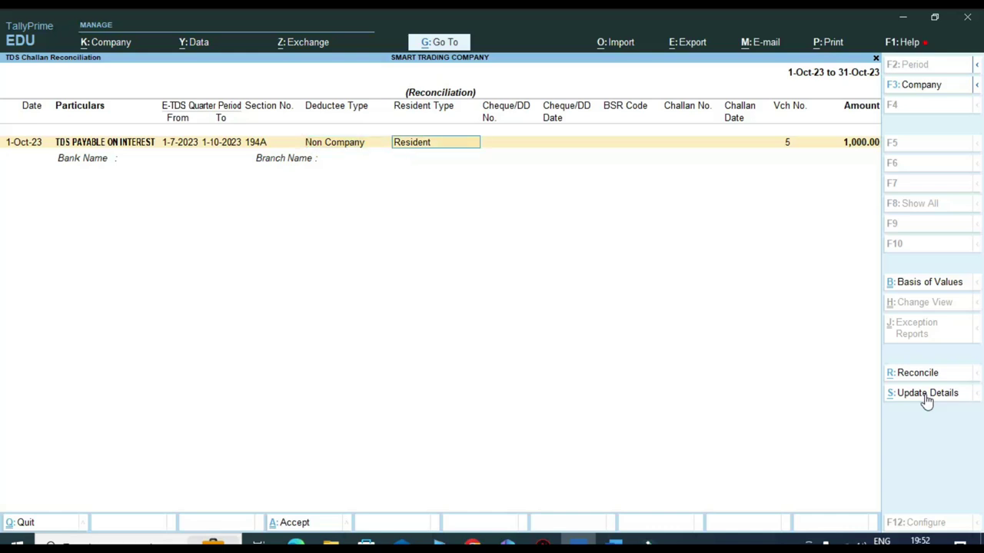
key("Return")
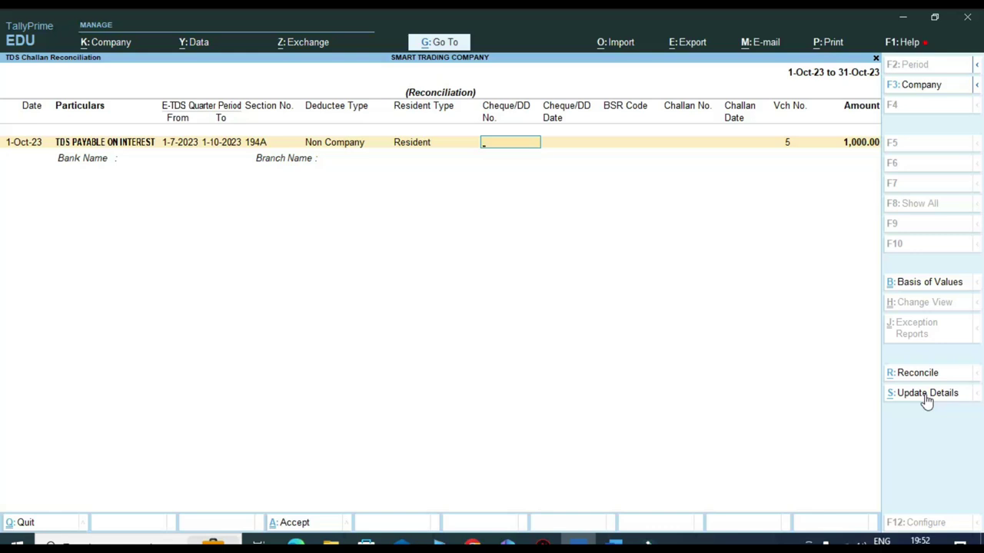
key("Return")
key("Return")
type("5744")
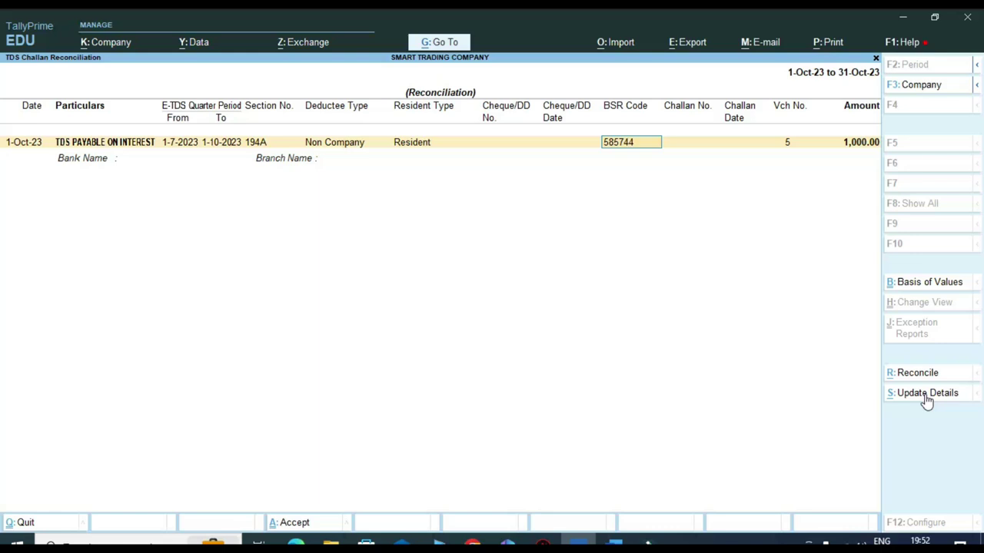
key("Return")
key("Return")
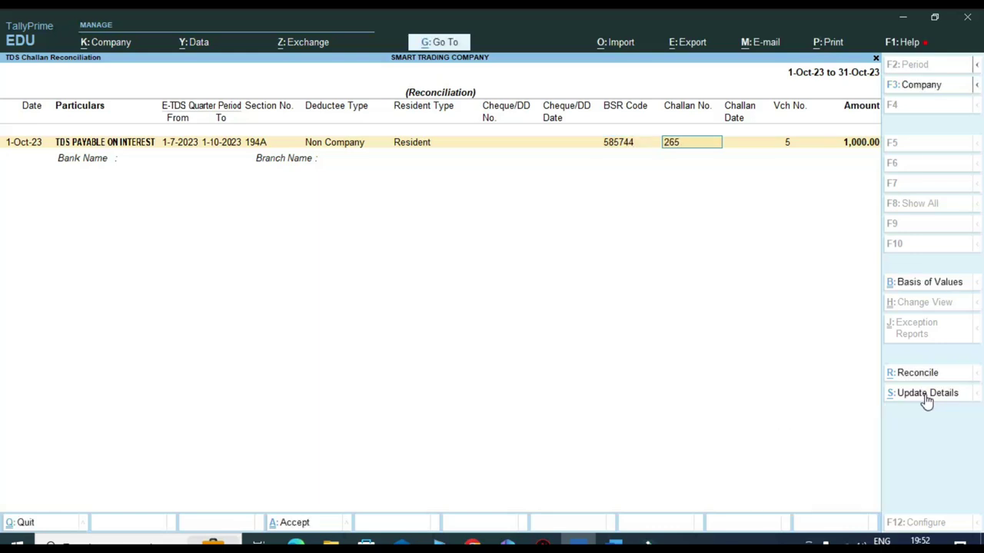
key("Return")
type("1.10")
key("Return")
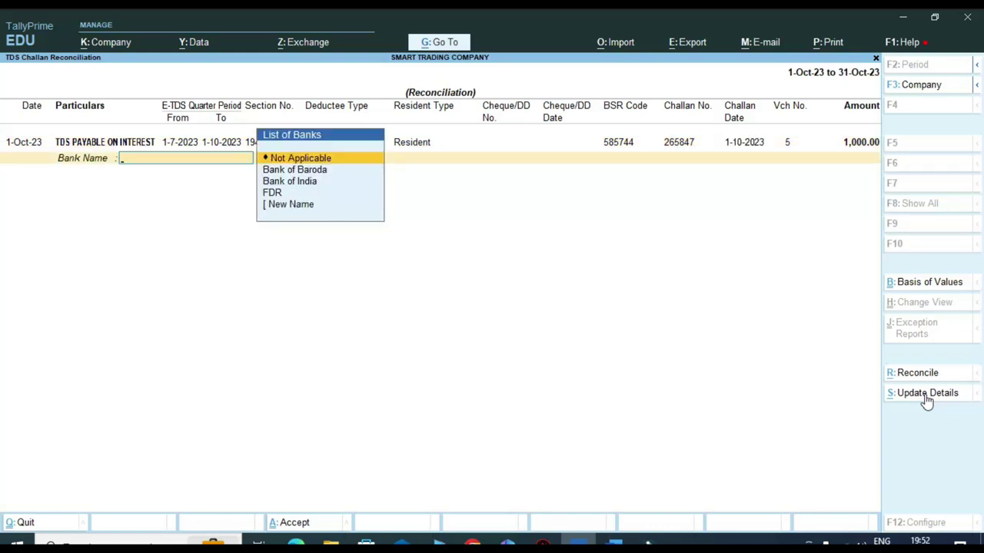
- Set the bank to Bank of India, branch RSNR, and accept the reconciliation
key("Down")
key("Down")
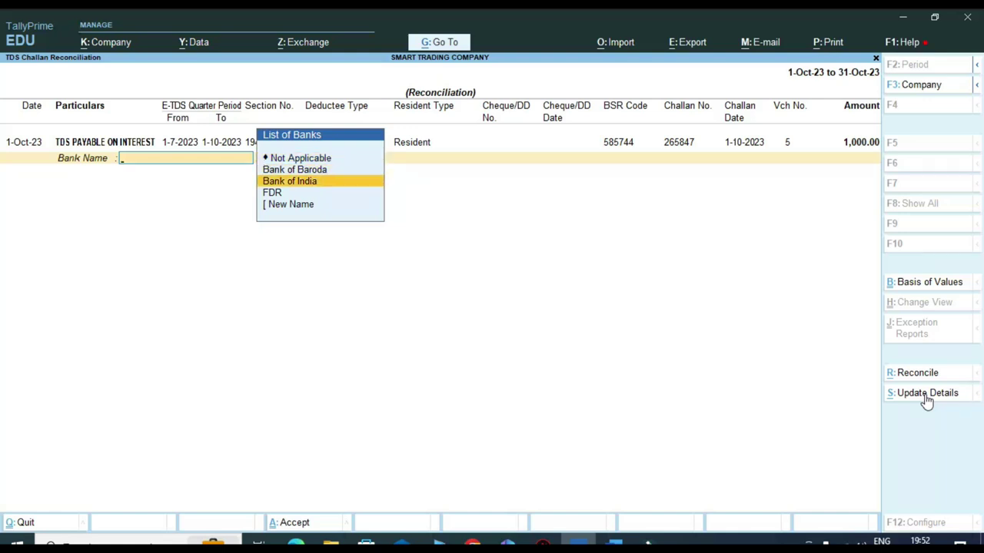
key("Return")
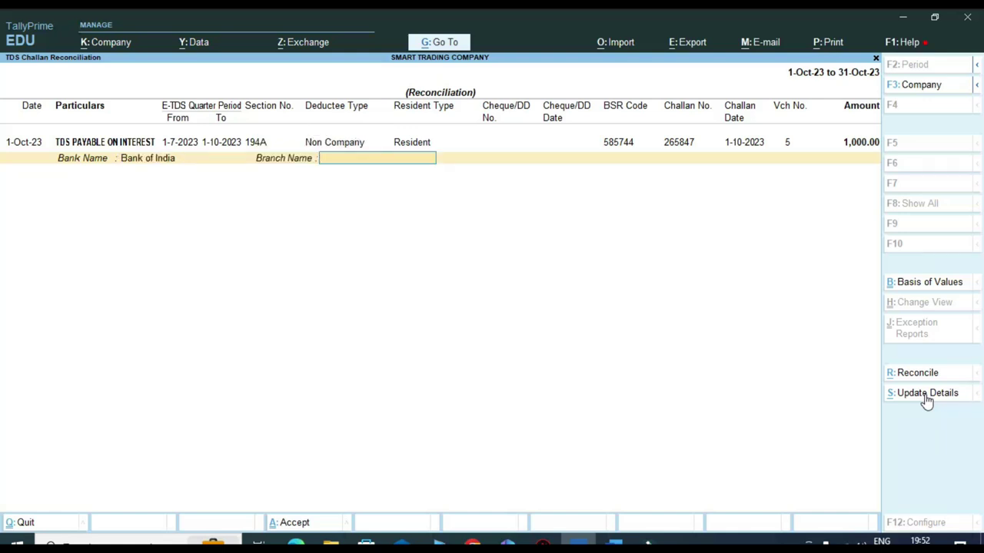
type("RSNR")
key("Return")
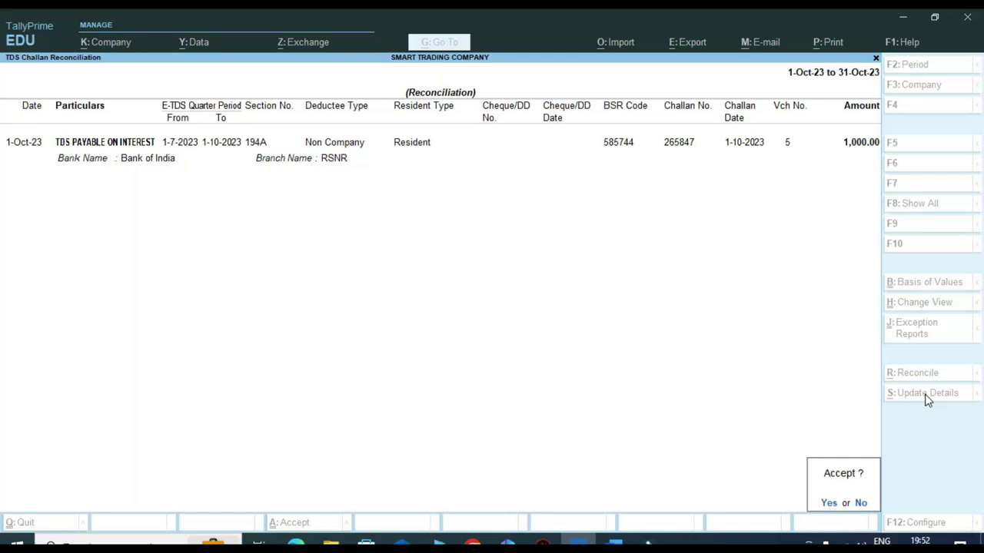
key("y")
key("Escape")
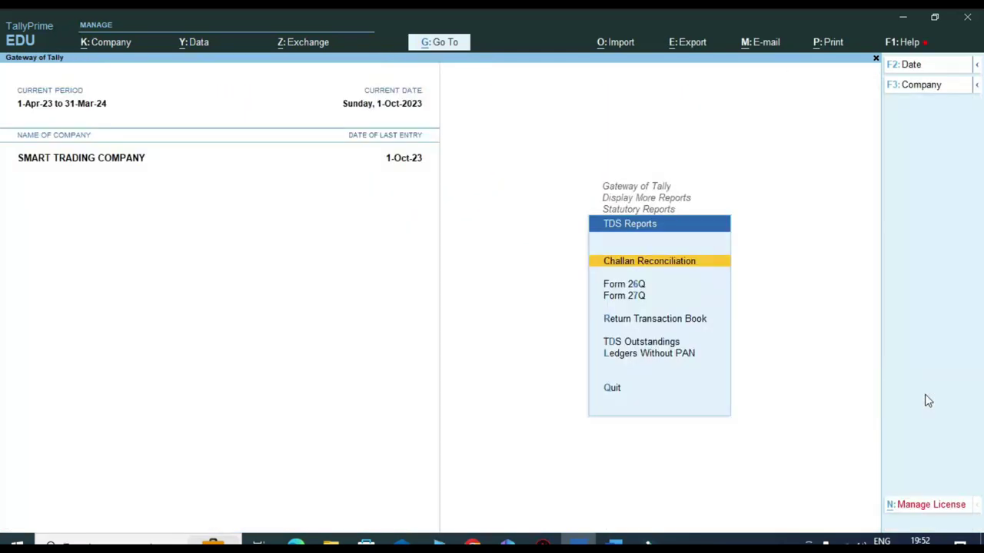
key("Return")
key("Escape")
key("Down")
key("Return")
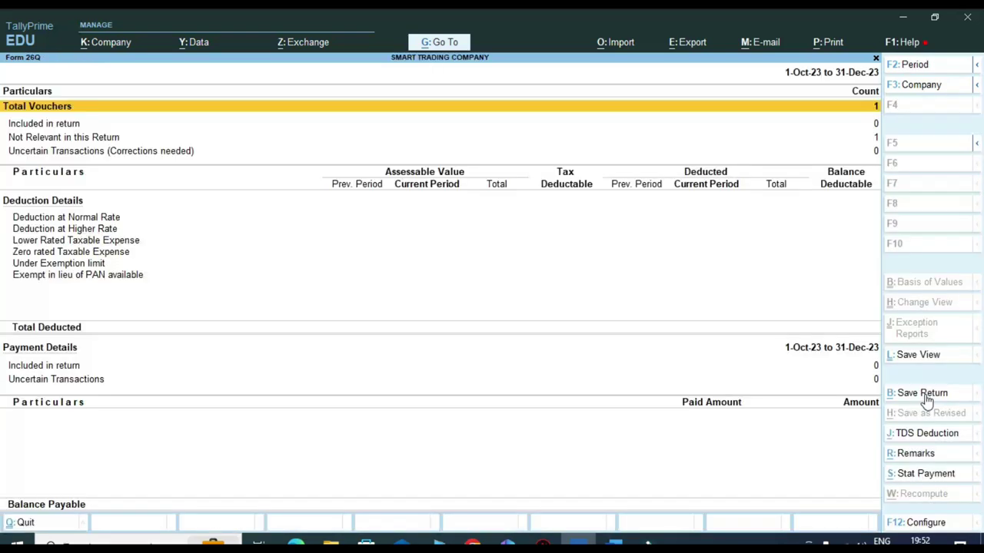
key("F2")
type("1.9")
key("Return")
key("BackSpace")
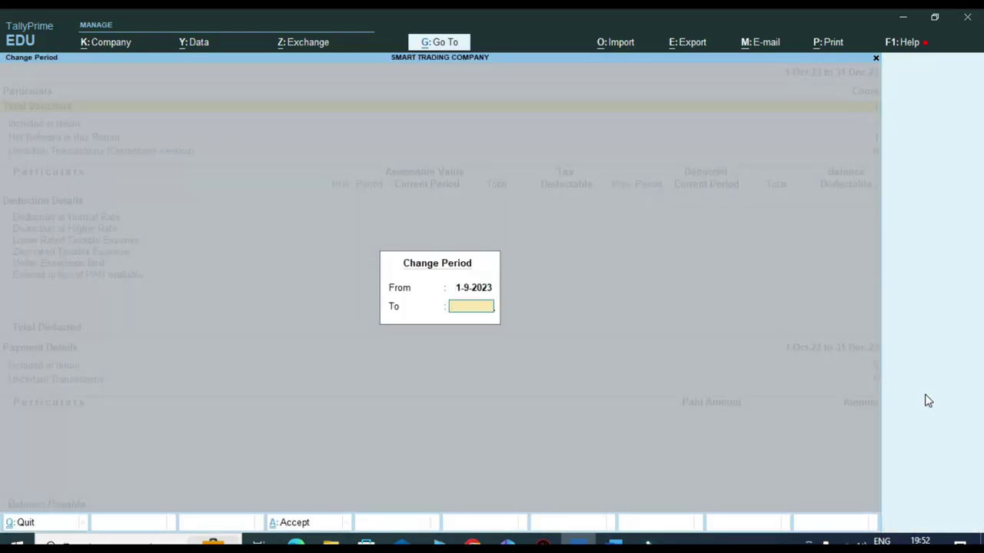
type("1.10")
key("Return")
key("F2")
key("Return")
type("1.10")
key("Return")
key("Down")
key("Down")
key("Down")
key("Down")
key("Down")
key("Down")
key("Down")
key("Down")
key("Down")
key("Down")
key("Down")
key("Down")
key("Up")
key("Up")
key("Down")
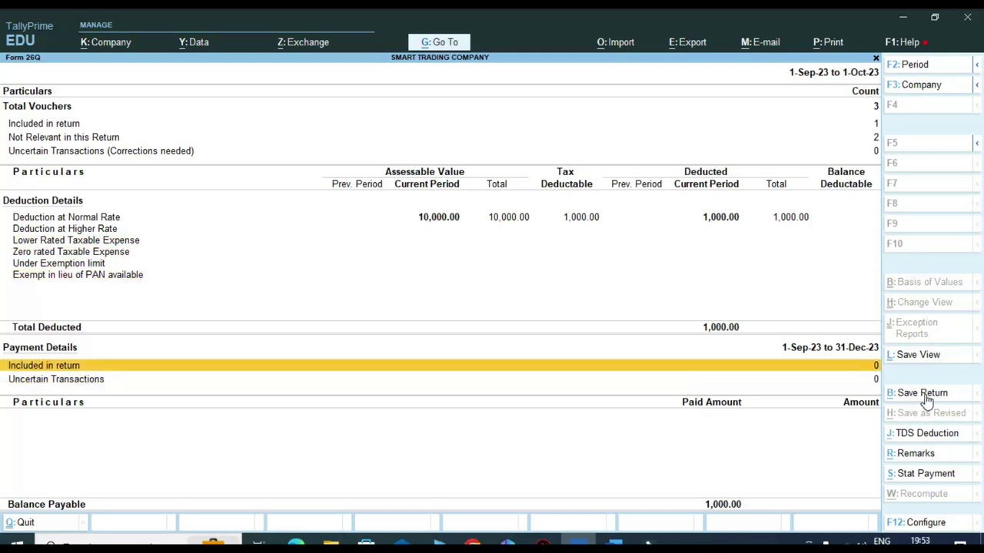
key("Escape")
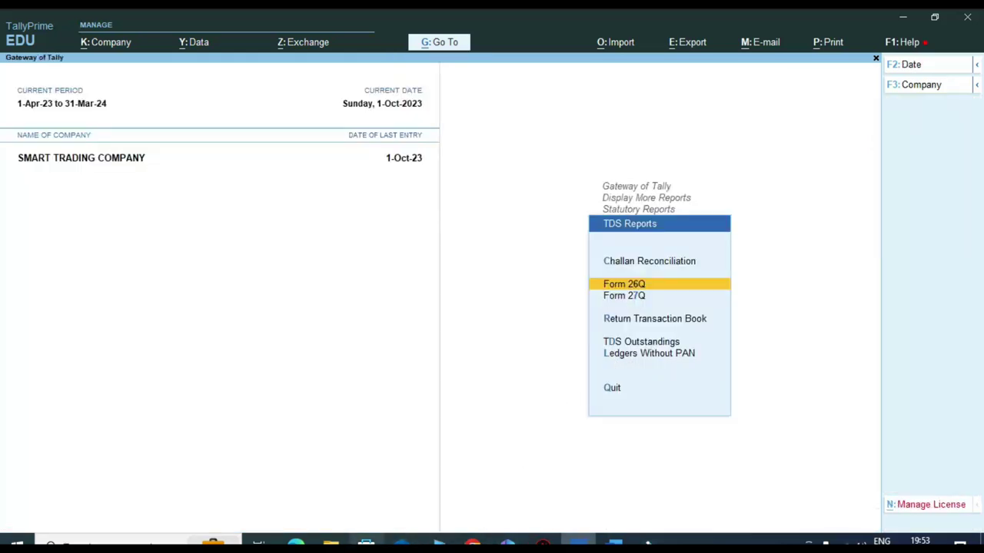
key("alt+Tab")
scroll(252, 292, "down", 2)
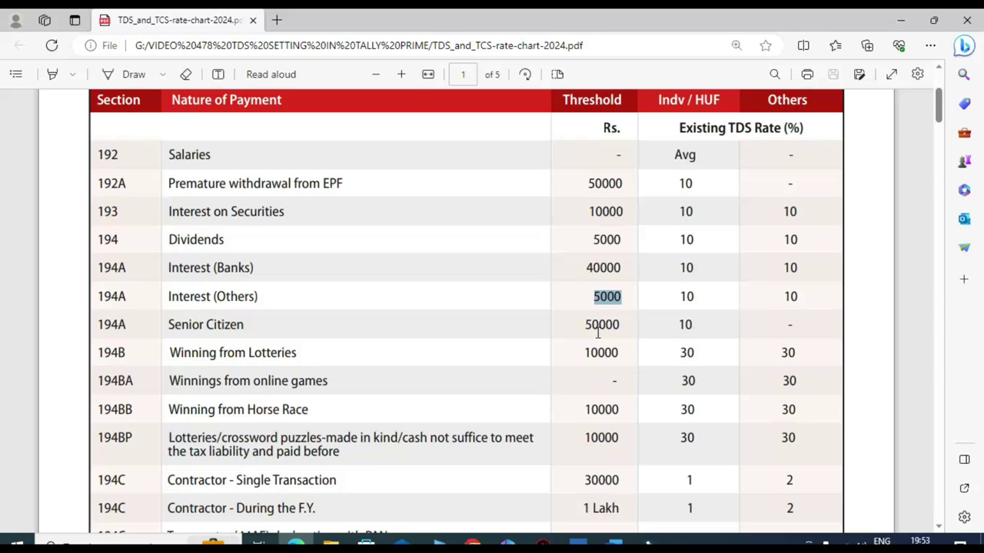
scroll(598, 332, "up", 3)
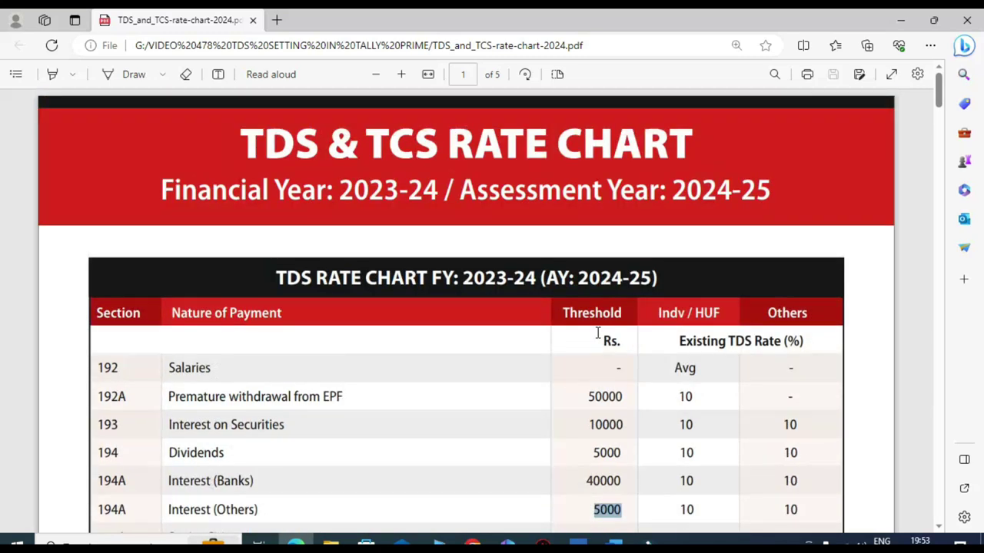
left_click(578, 542)
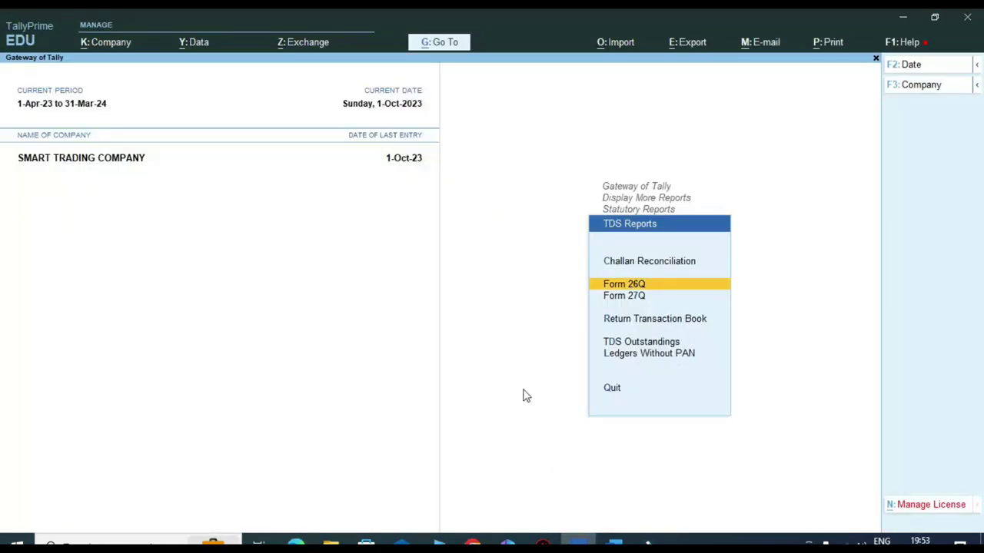